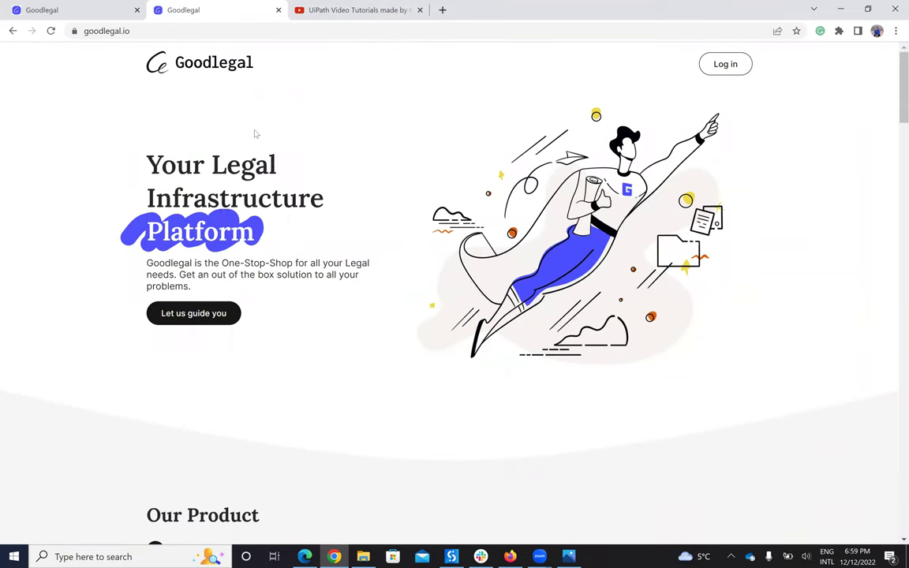
# Step: Check the profile settings on the Goodlegal platform, reload the page, and reopen the tenant's user list
pyautogui.click(72, 6)
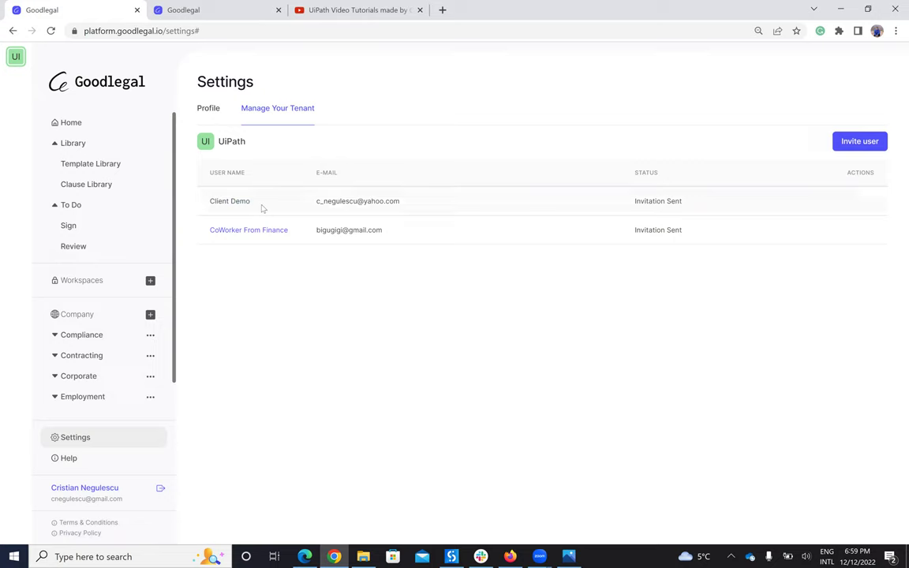
pyautogui.click(210, 109)
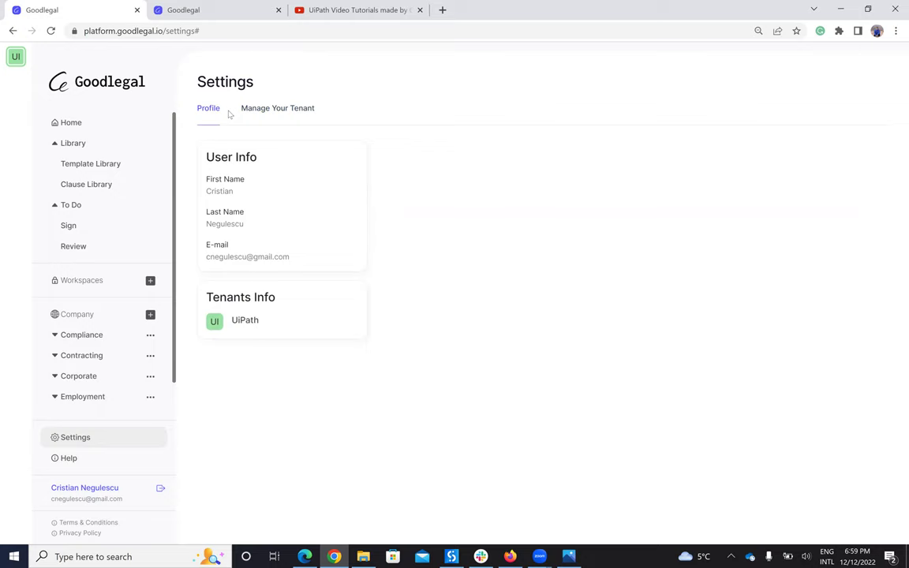
pyautogui.click(251, 112)
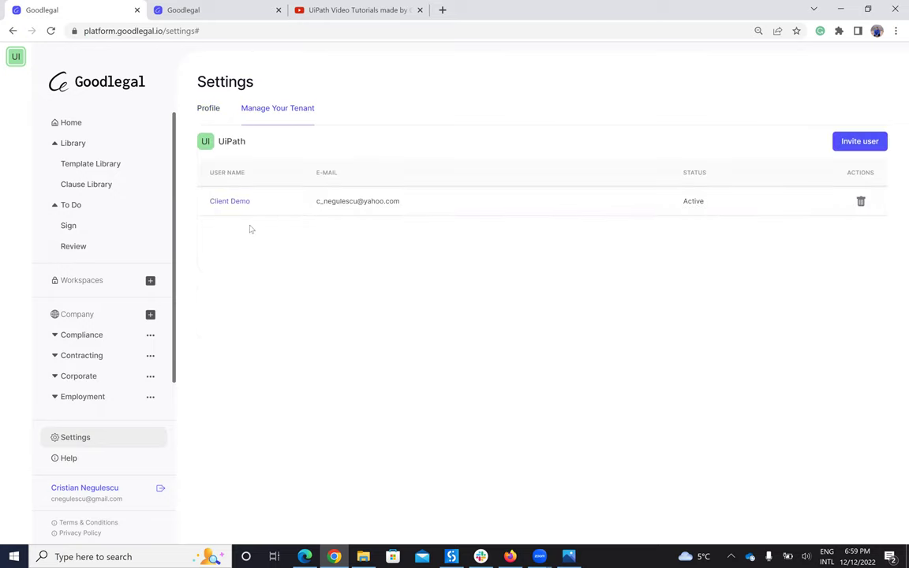
pyautogui.click(51, 31)
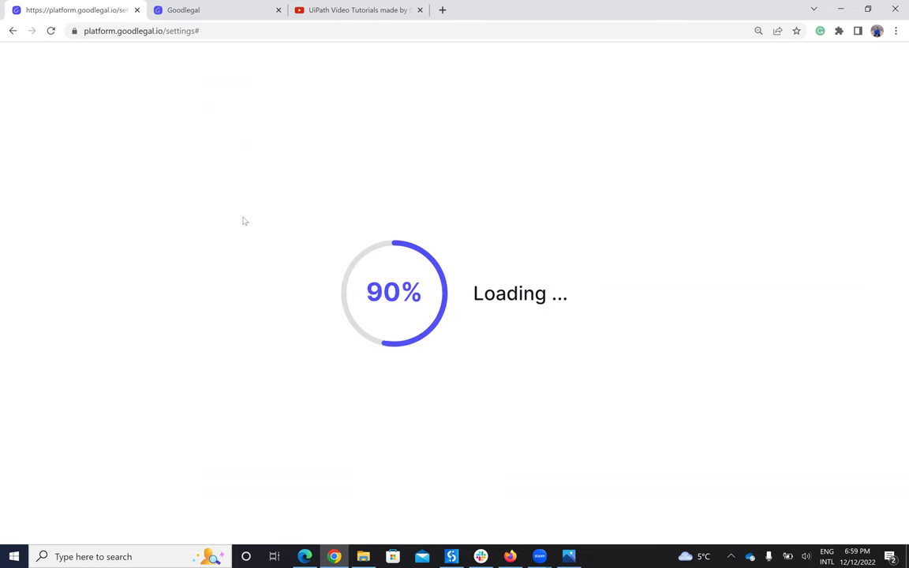
pyautogui.click(277, 110)
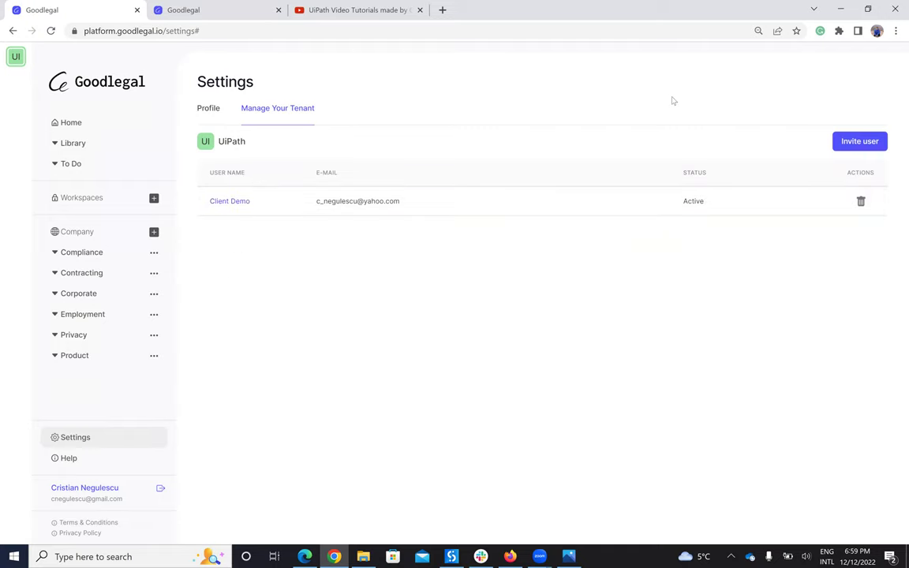
# Step: Start a new user invitation for the tenant and fill in the coworker's e-mail address
pyautogui.click(854, 141)
pyautogui.click(414, 250)
pyautogui.press('Down')
pyautogui.press('Up')
pyautogui.write('bigu')
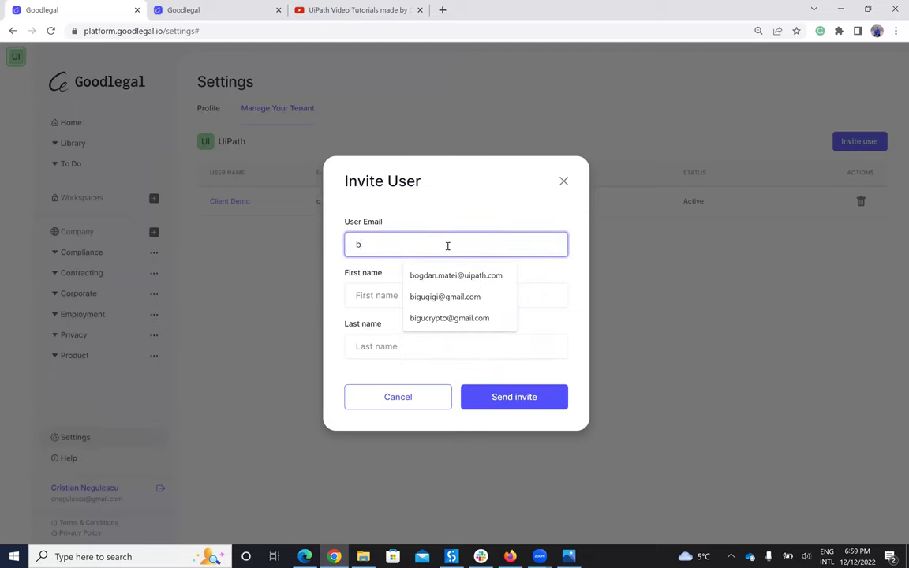
pyautogui.click(449, 276)
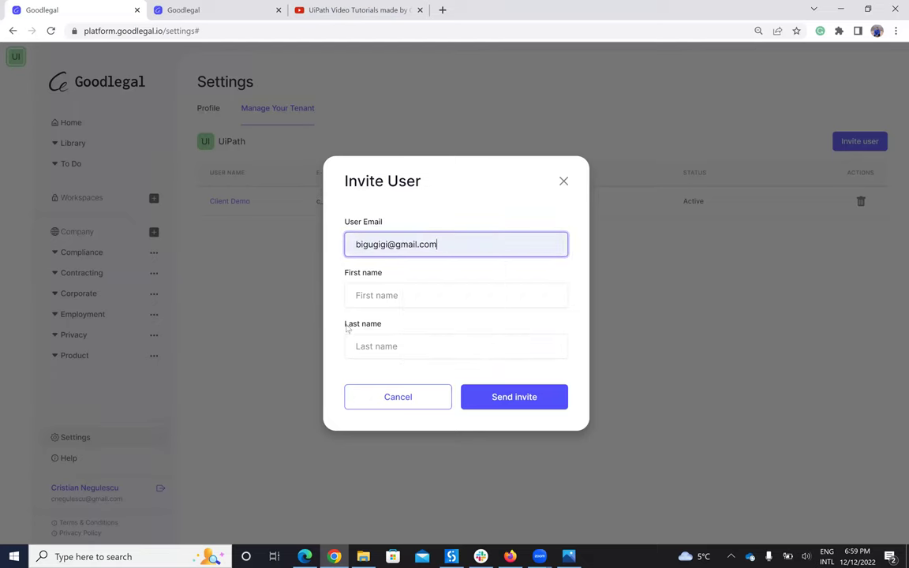
# Step: Set the invitee's first name to CoWorker and last name to From Finance, and send the invitation
pyautogui.click(377, 296)
pyautogui.write('CoWorker')
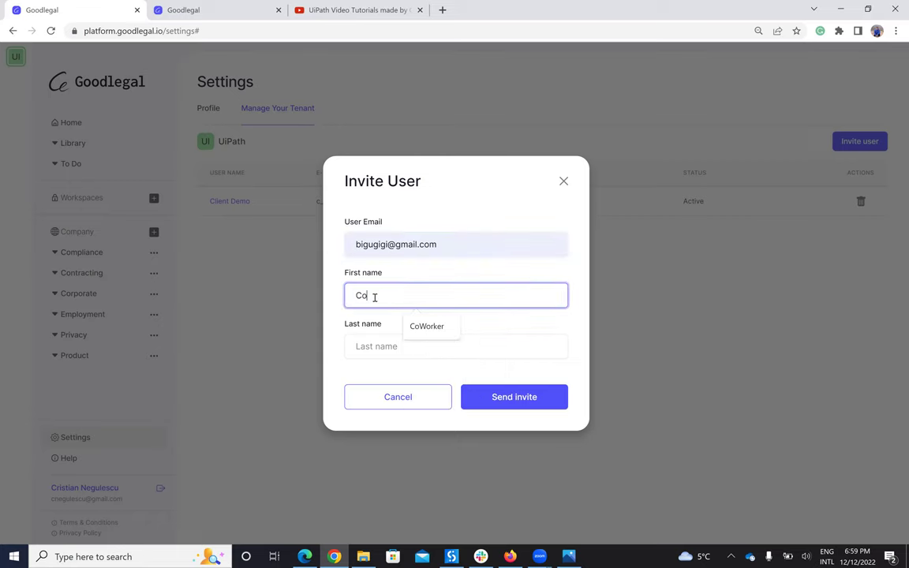
pyautogui.click(426, 326)
pyautogui.click(416, 345)
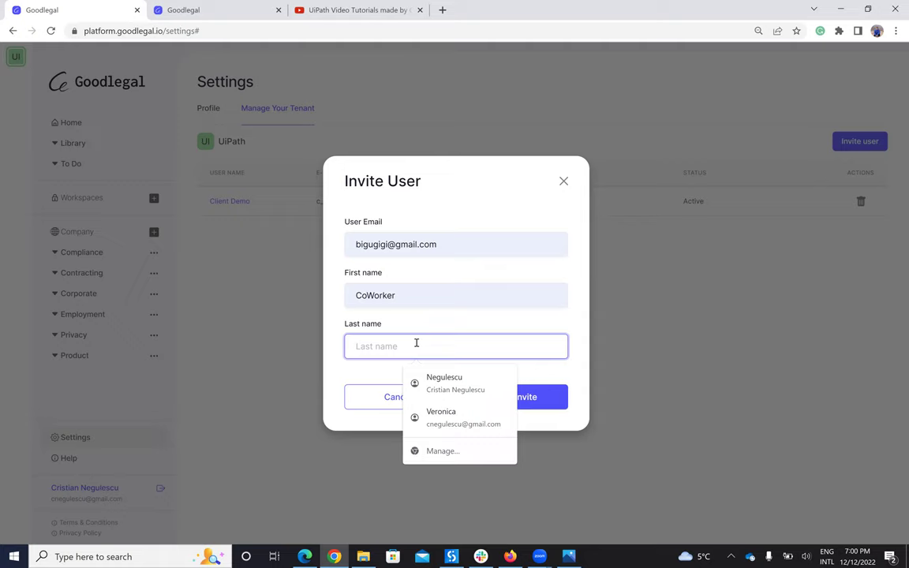
pyautogui.write('Cli')
pyautogui.press('BackSpace')
pyautogui.press('BackSpace')
pyautogui.press('BackSpace')
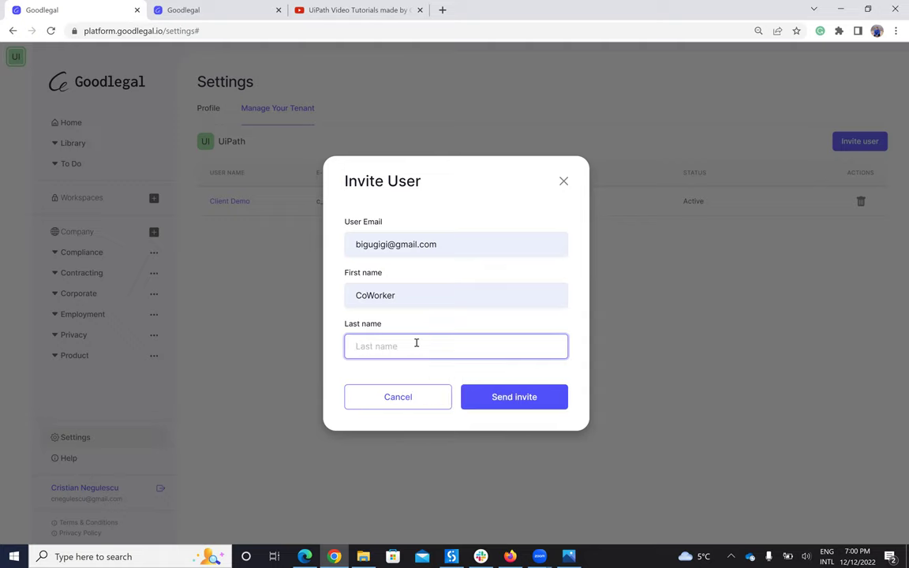
pyautogui.write('from')
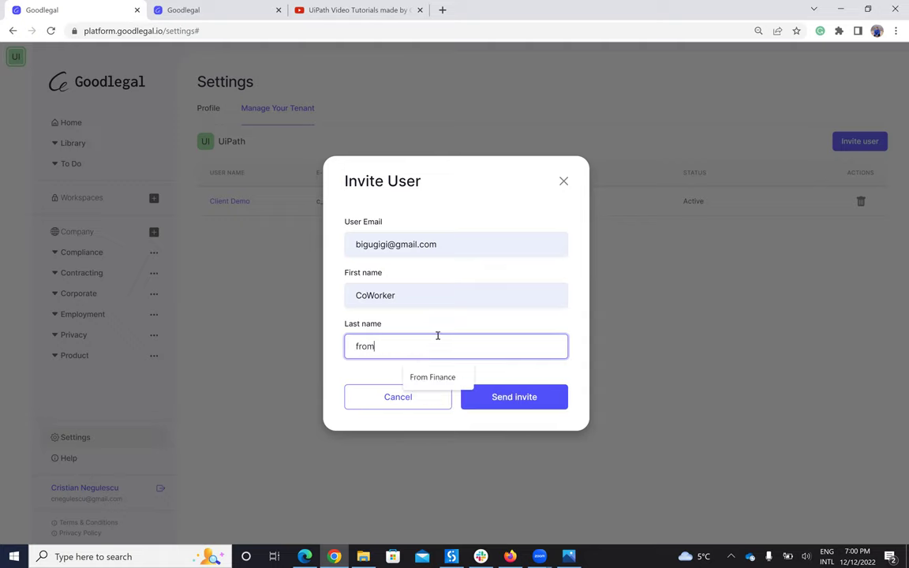
pyautogui.click(433, 377)
pyautogui.click(532, 396)
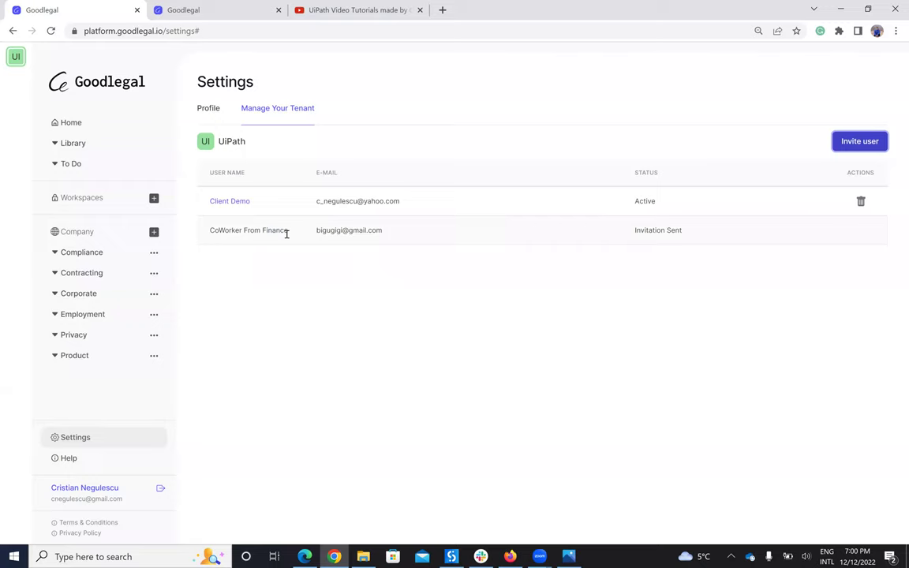
# Step: Create a personal workspace named MyWork, with "work" followed by the owner's first name as its description
pyautogui.click(153, 199)
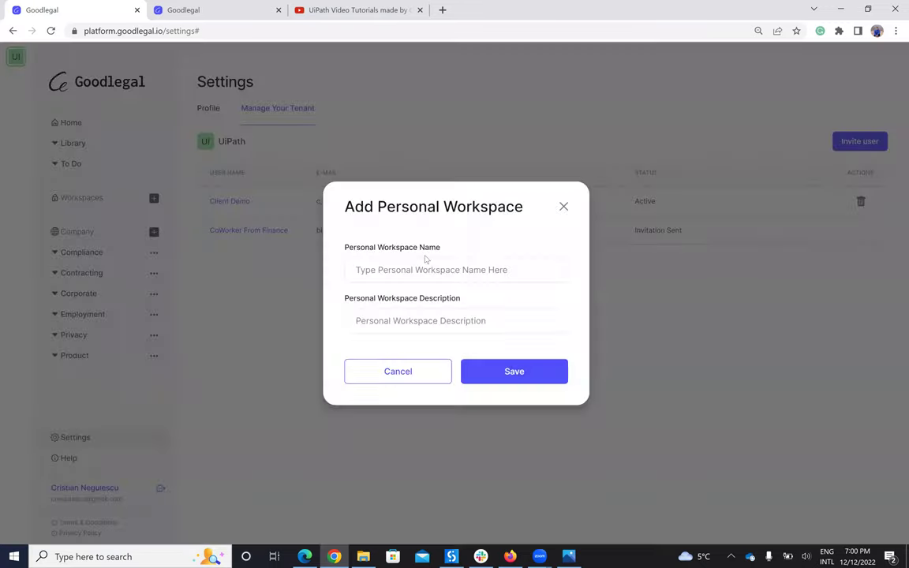
pyautogui.click(424, 270)
pyautogui.click(424, 300)
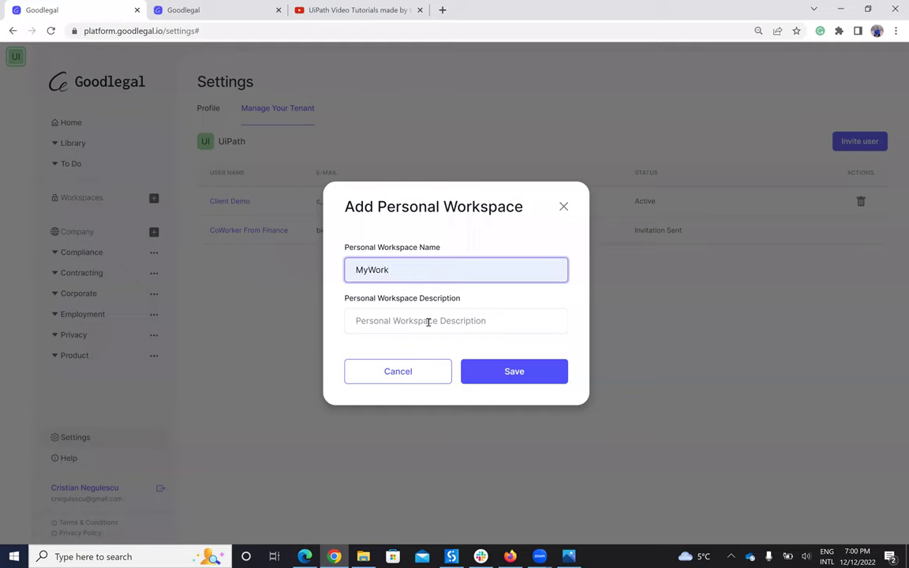
pyautogui.click(427, 321)
pyautogui.click(430, 350)
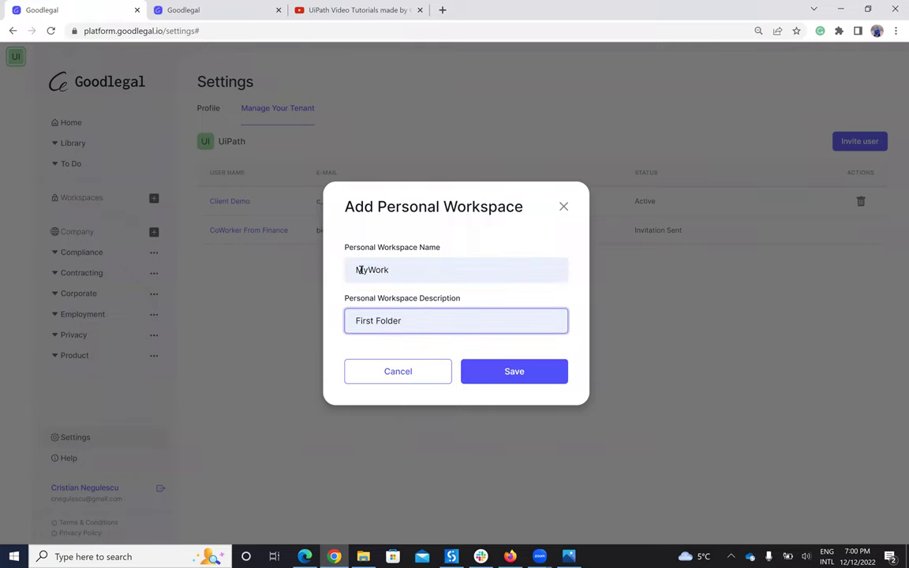
pyautogui.moveTo(416, 322); pyautogui.dragTo(278, 345)
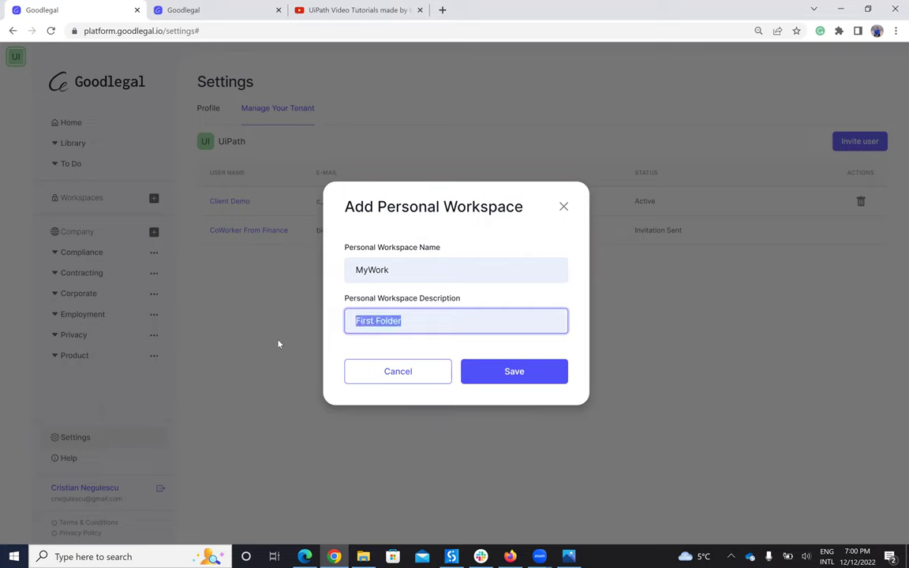
pyautogui.press('BackSpace')
pyautogui.write('wo')
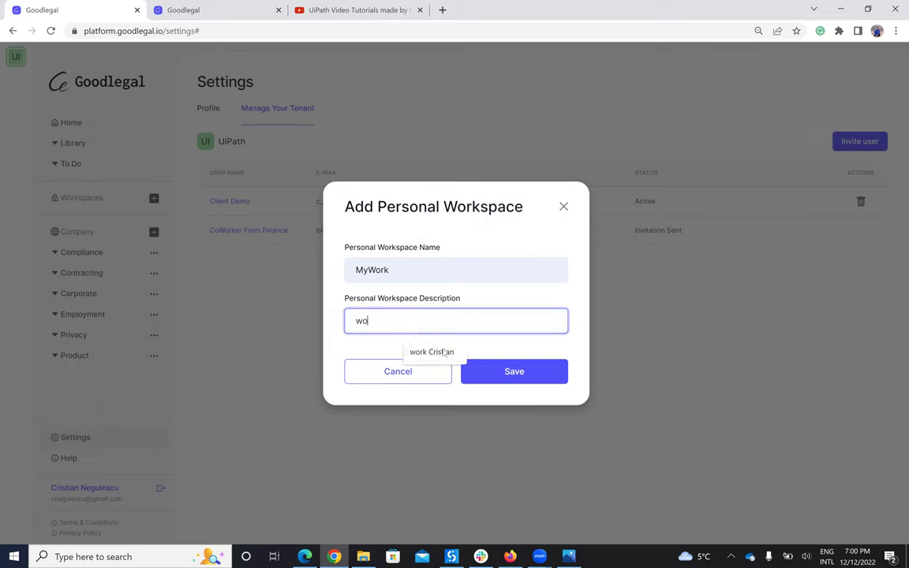
pyautogui.click(443, 352)
pyautogui.click(487, 376)
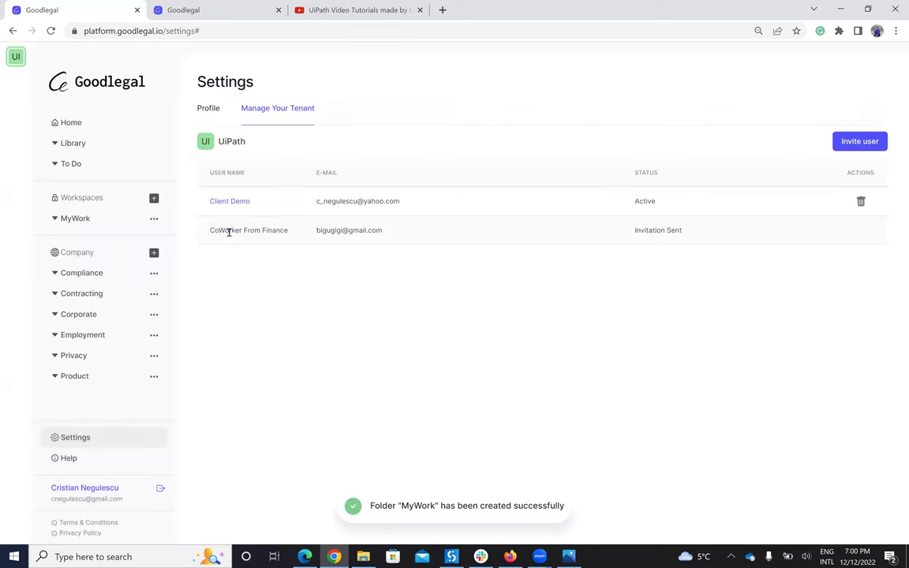
# Step: Add a folder named MyFirstFolder with the description First Folder to the MyWork workspace
pyautogui.click(153, 218)
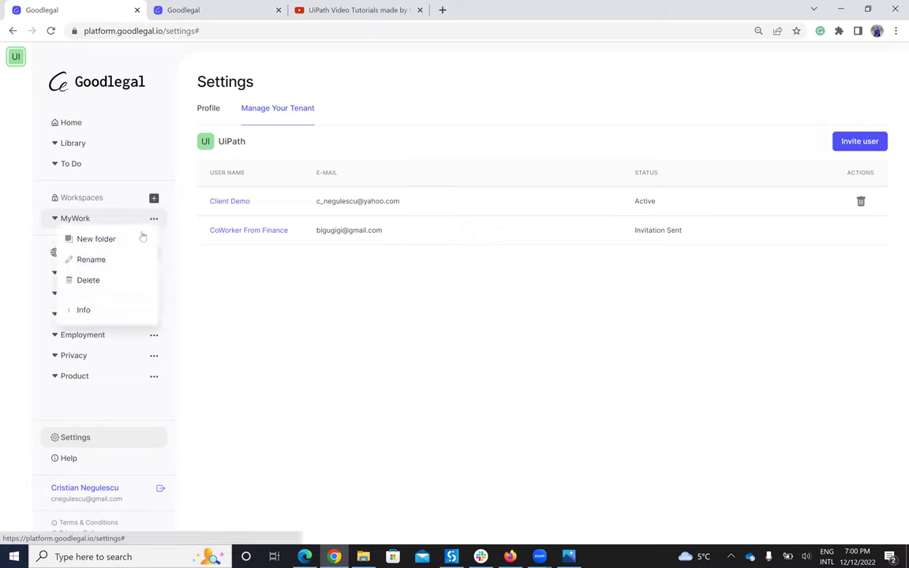
pyautogui.click(142, 237)
pyautogui.click(465, 269)
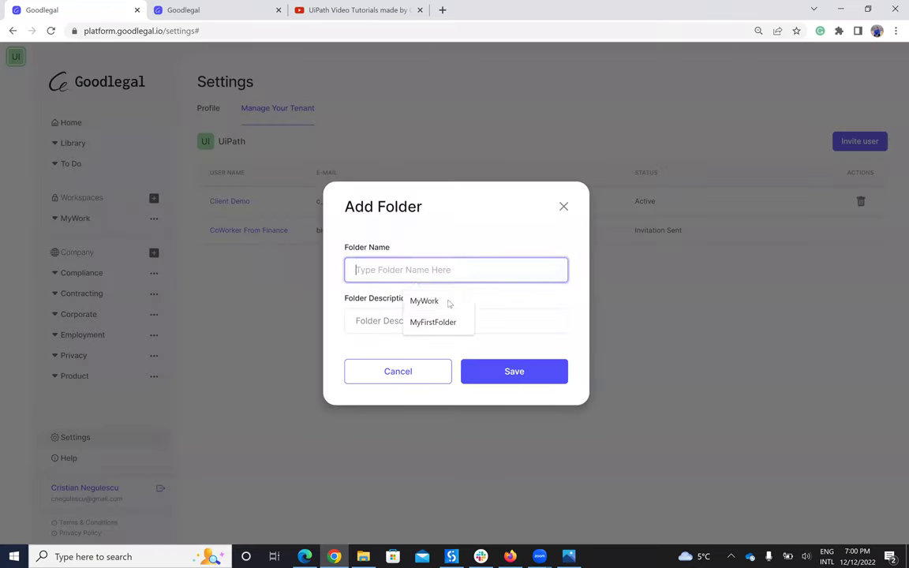
pyautogui.click(434, 321)
pyautogui.click(430, 323)
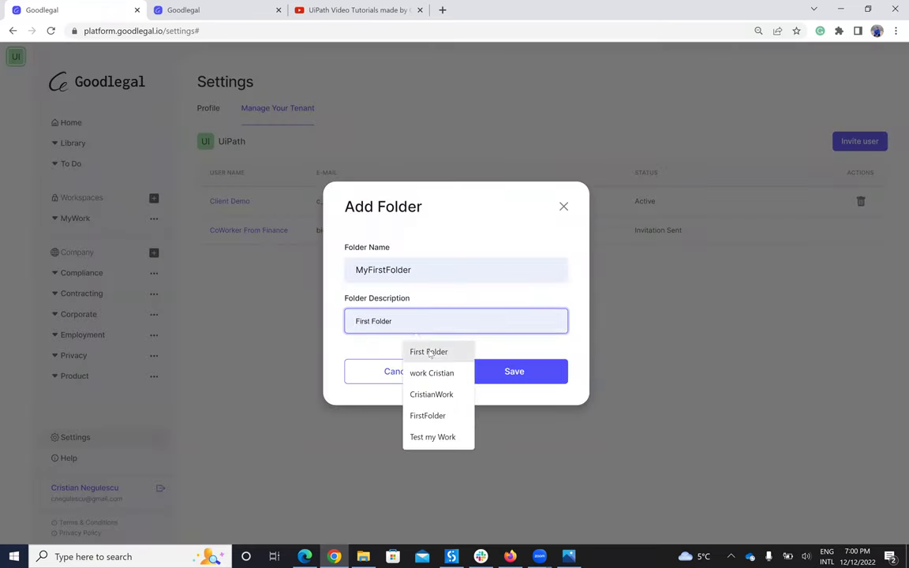
pyautogui.click(430, 353)
pyautogui.click(534, 373)
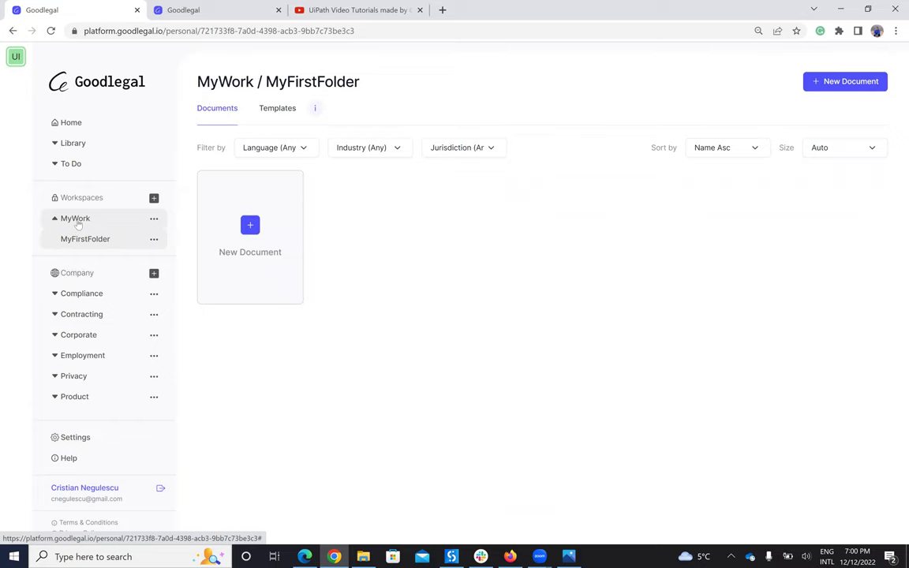
# Step: Expand the Library and To Do sections and open the Template Library
pyautogui.click(52, 145)
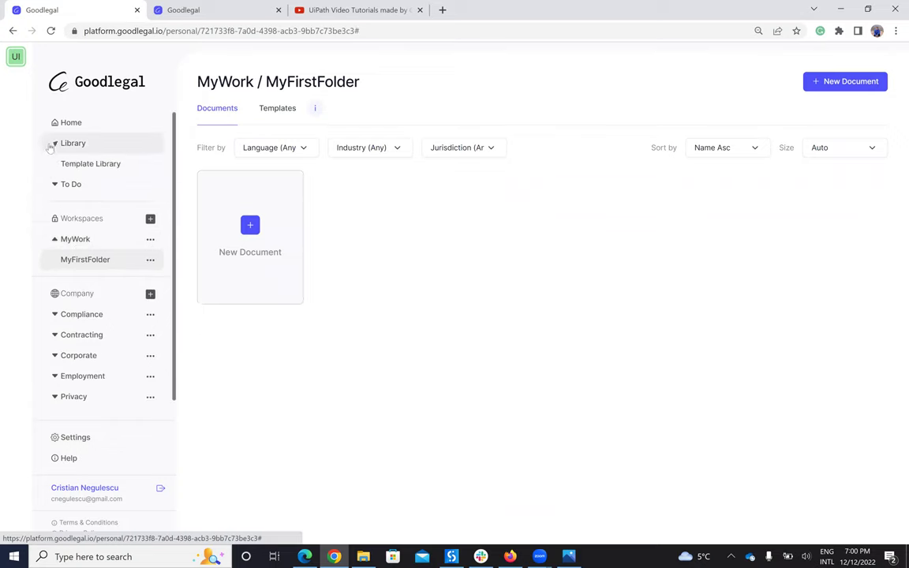
pyautogui.click(91, 146)
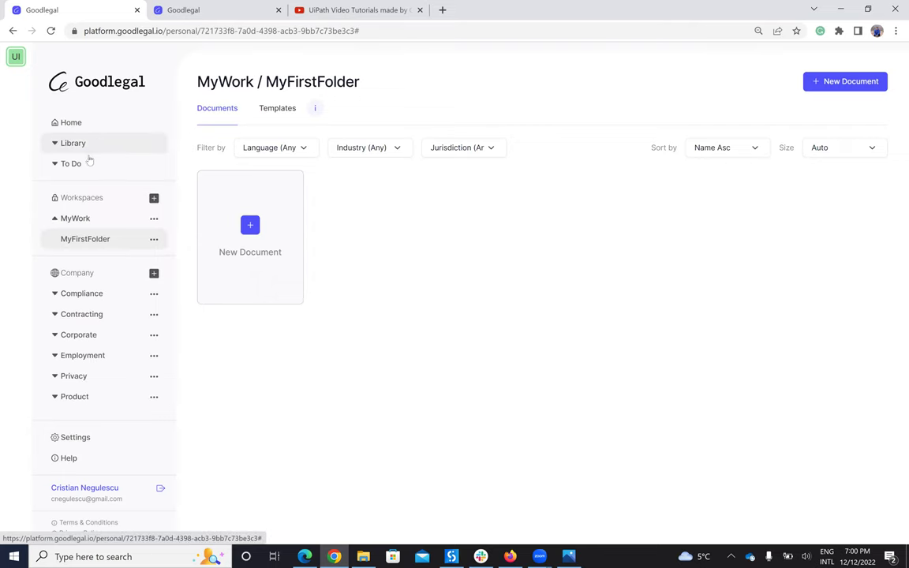
pyautogui.click(71, 163)
pyautogui.click(75, 144)
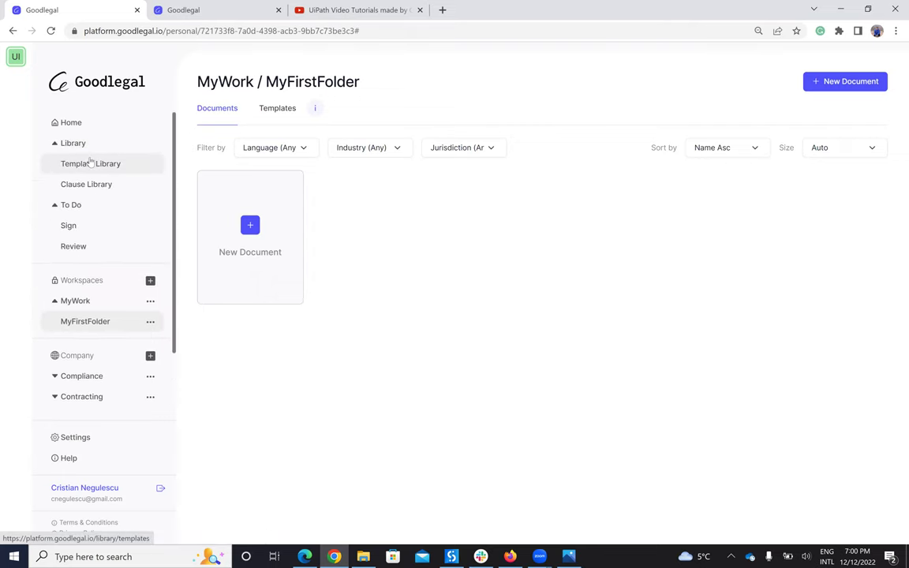
pyautogui.click(91, 164)
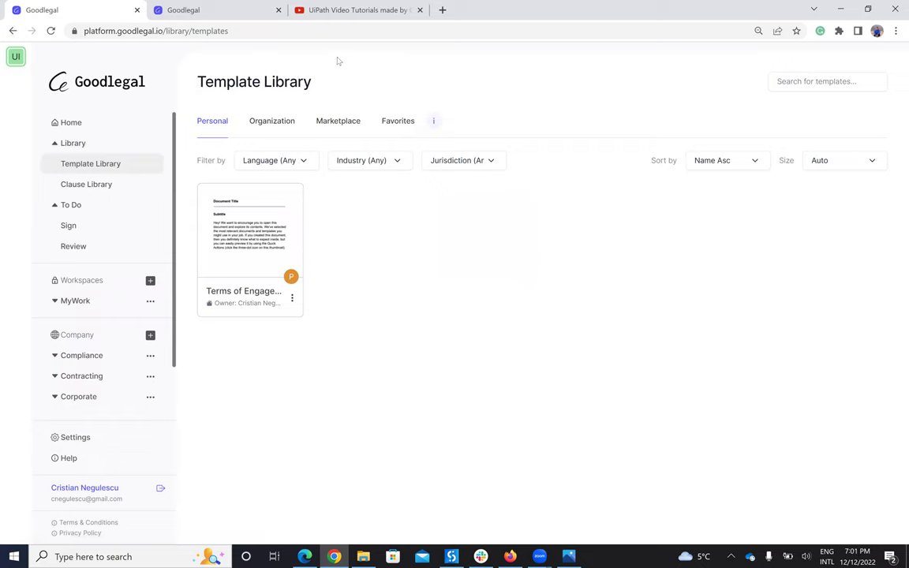
# Step: Look through the organization templates and both pages of the marketplace templates
pyautogui.click(260, 110)
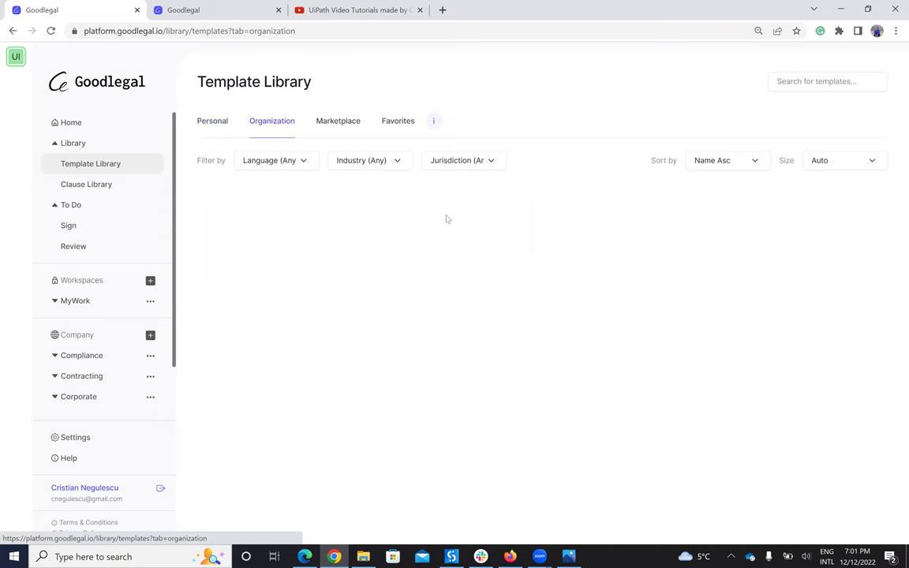
pyautogui.click(337, 130)
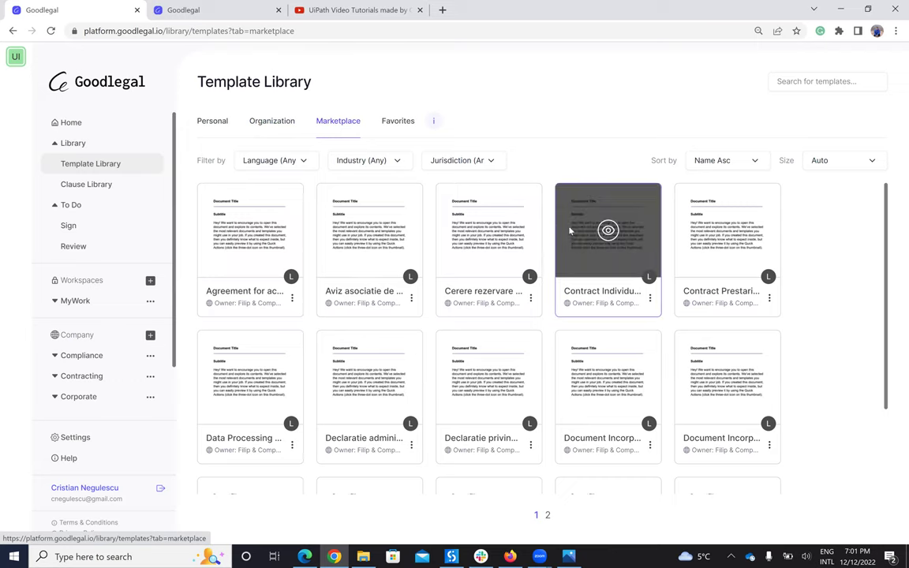
pyautogui.scroll(-2, 506, 293)
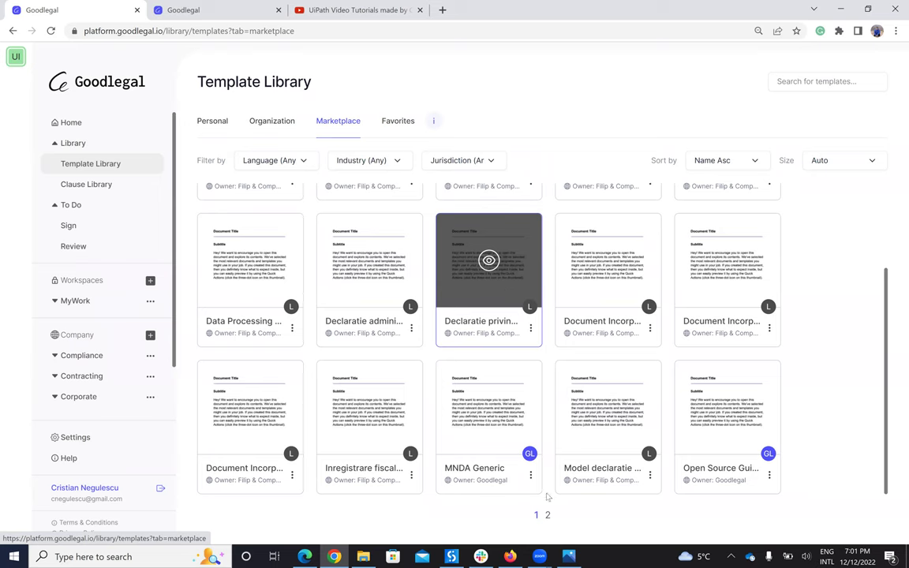
pyautogui.click(549, 516)
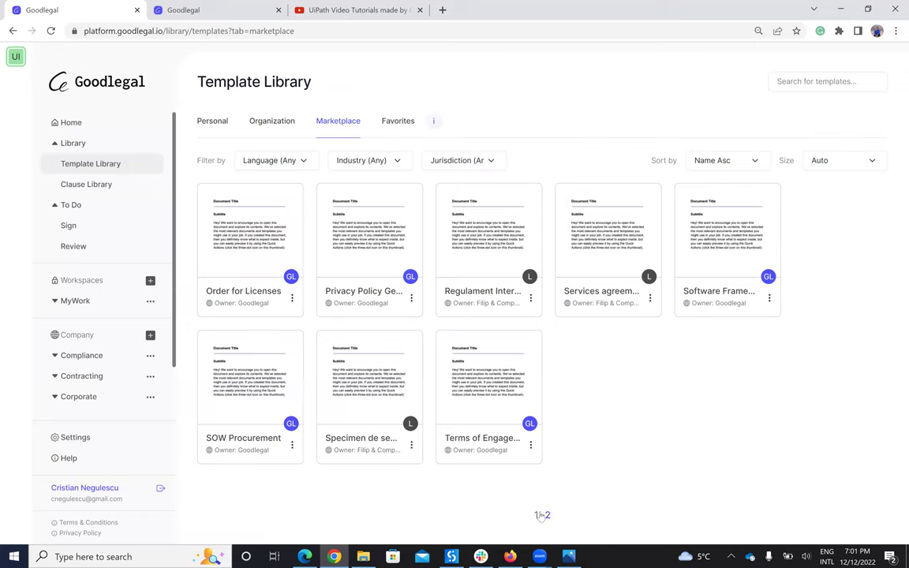
pyautogui.click(539, 515)
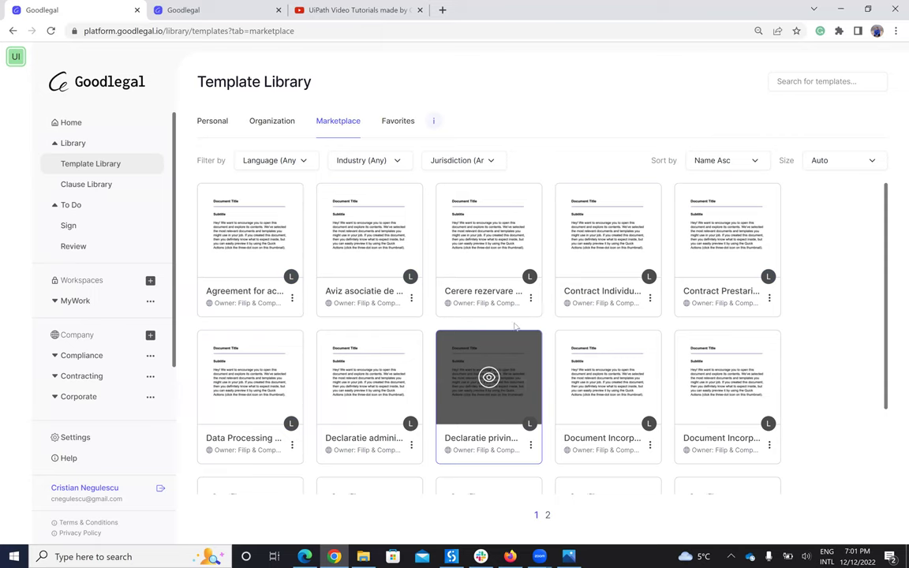
# Step: Look through the countries offered by the marketplace's jurisdiction filter without choosing one
pyautogui.click(488, 166)
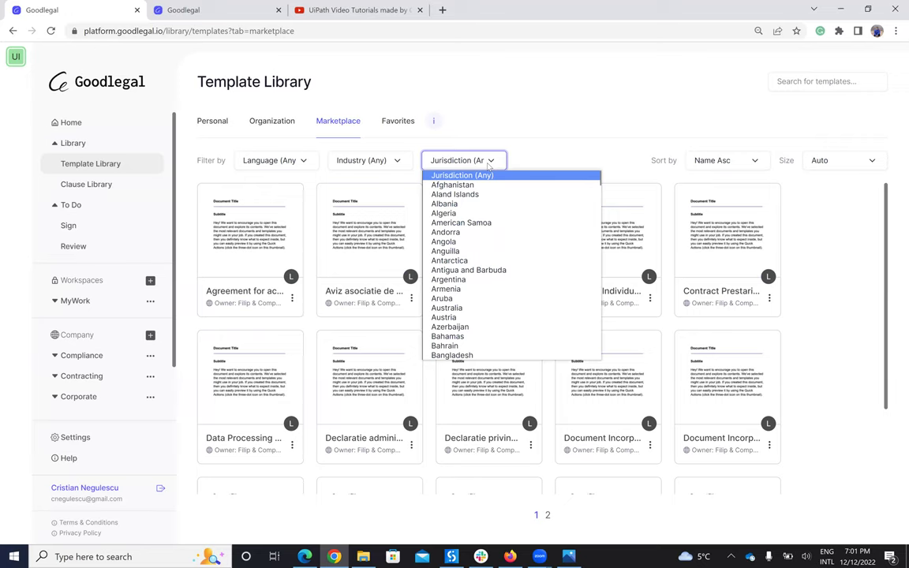
pyautogui.scroll(-3, 545, 285)
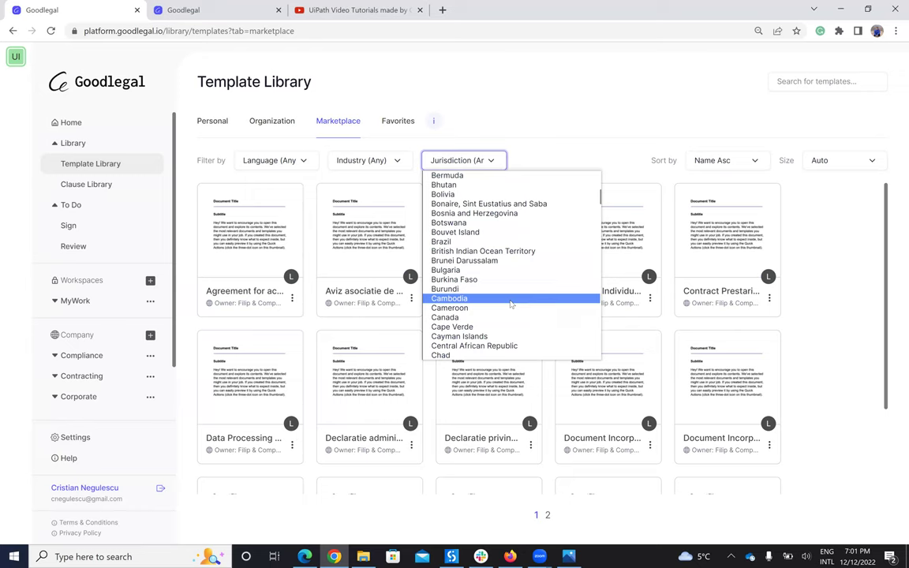
pyautogui.scroll(-3, 509, 310)
pyautogui.scroll(-10, 504, 316)
pyautogui.scroll(-2, 502, 317)
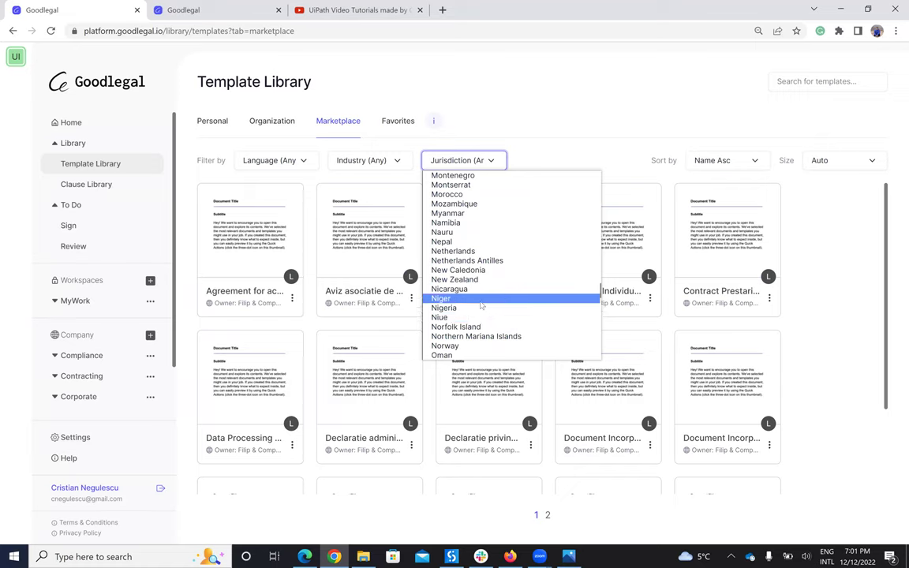
pyautogui.click(505, 140)
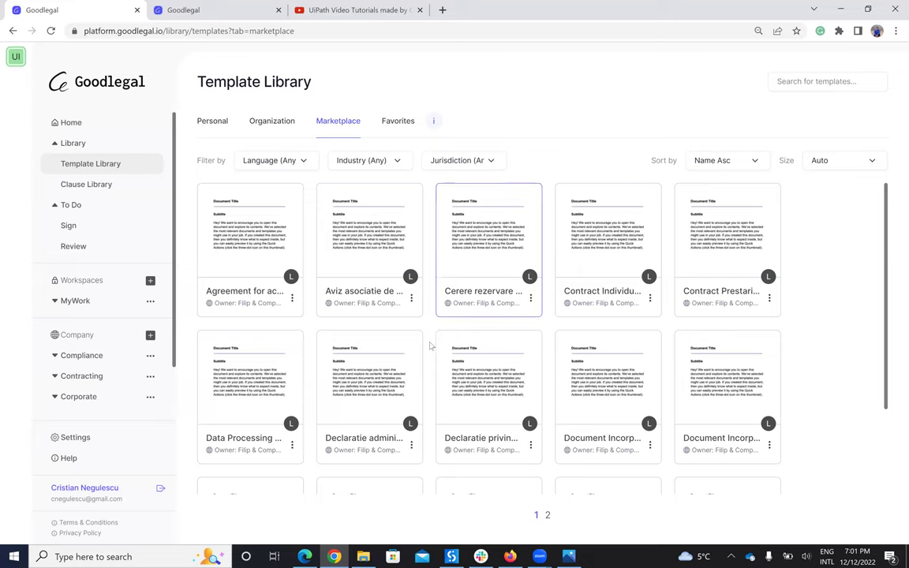
# Step: Look through the marketplace's jurisdiction, industry and language filter options without choosing any
pyautogui.scroll(-1, 514, 371)
pyautogui.scroll(-1, 518, 376)
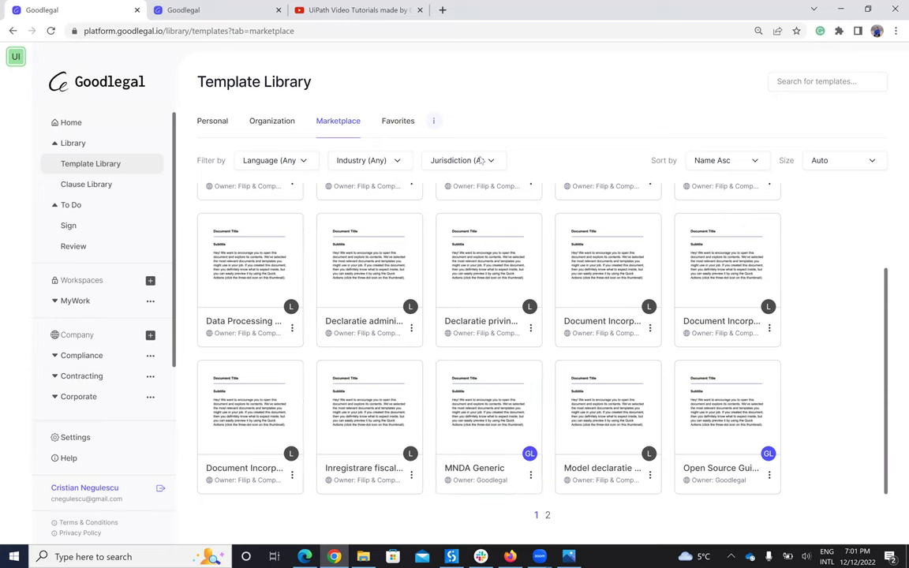
pyautogui.click(435, 160)
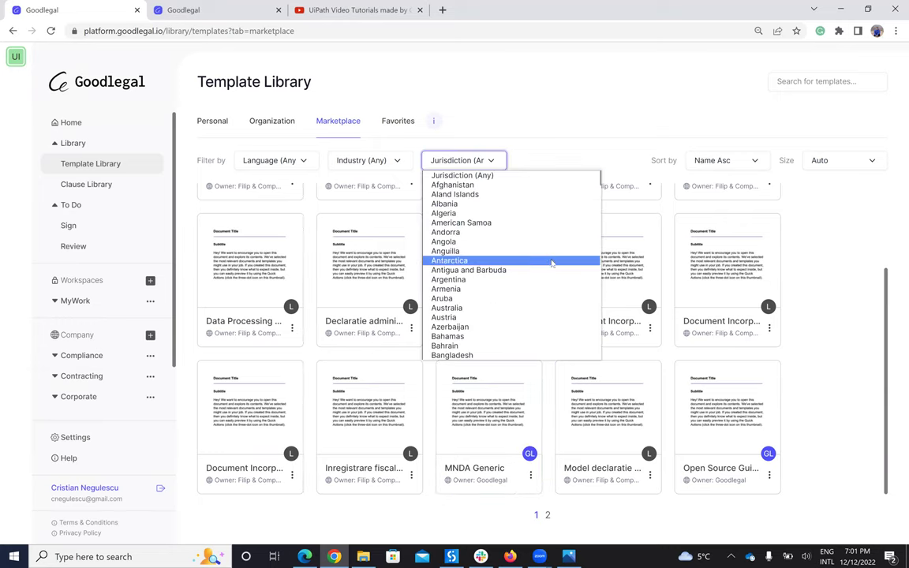
pyautogui.click(347, 160)
pyautogui.scroll(-3, 395, 292)
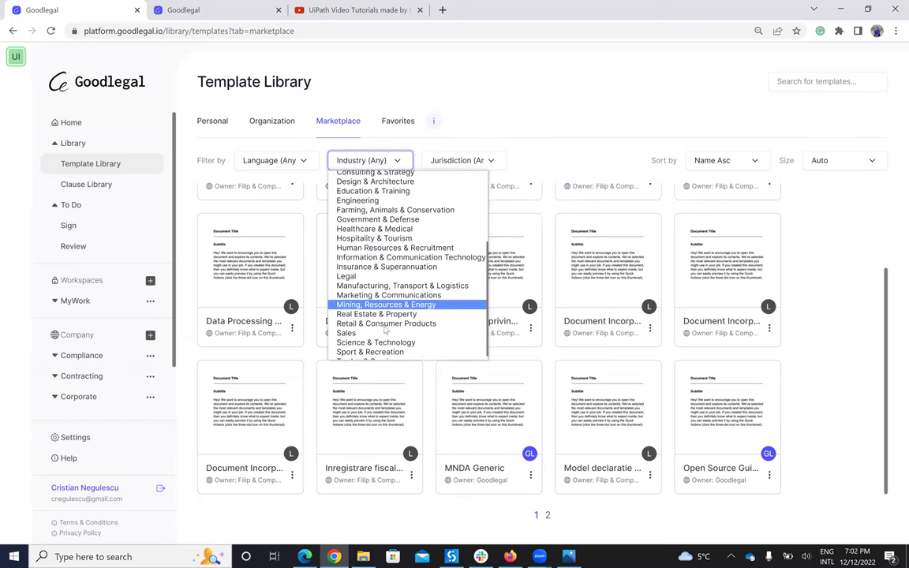
pyautogui.click(257, 161)
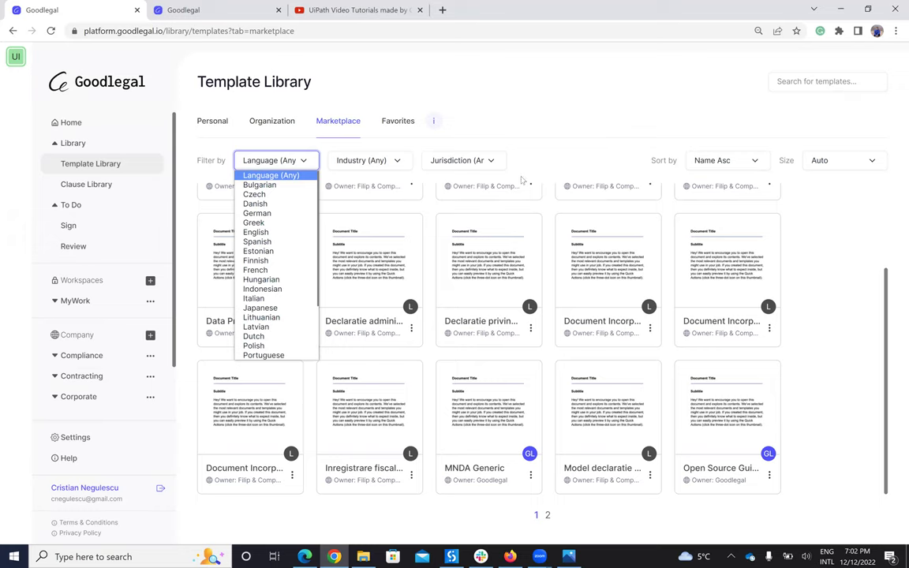
pyautogui.click(480, 150)
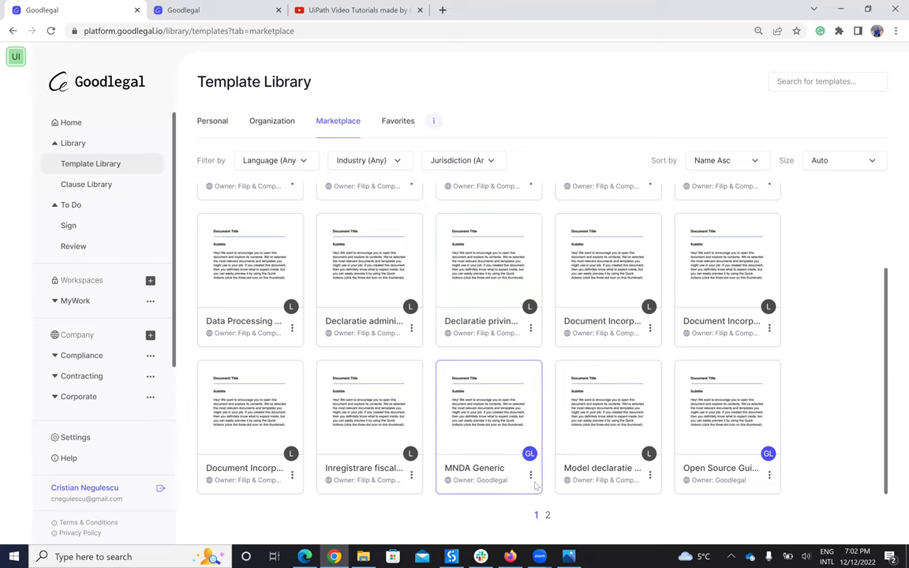
# Step: Import the MNDA Generic marketplace template into MyFirstFolder in the MyWork workspace
pyautogui.click(219, 131)
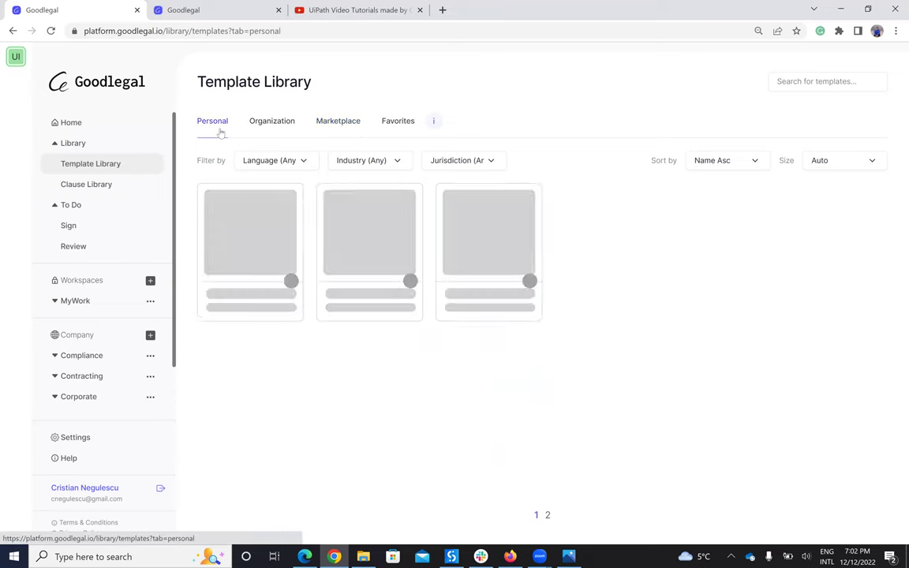
pyautogui.click(331, 121)
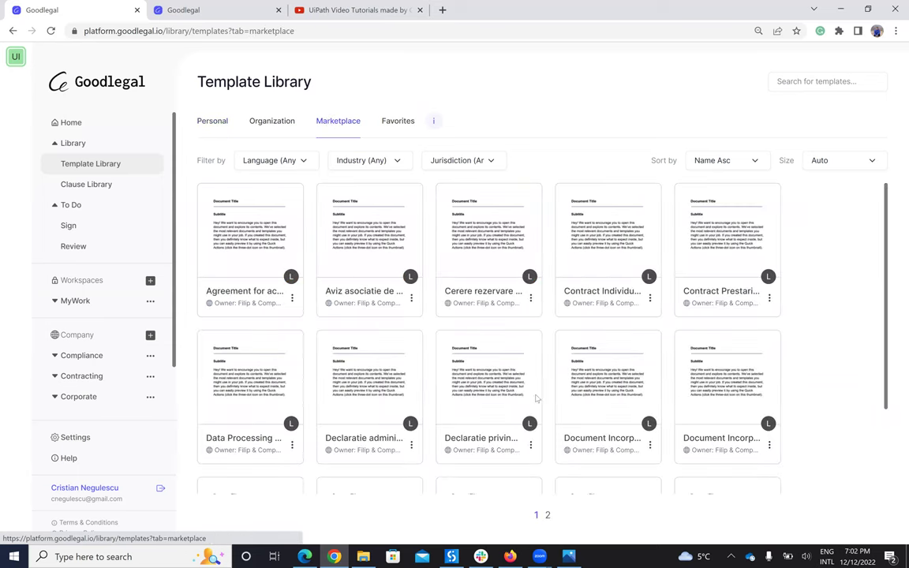
pyautogui.scroll(-1, 536, 399)
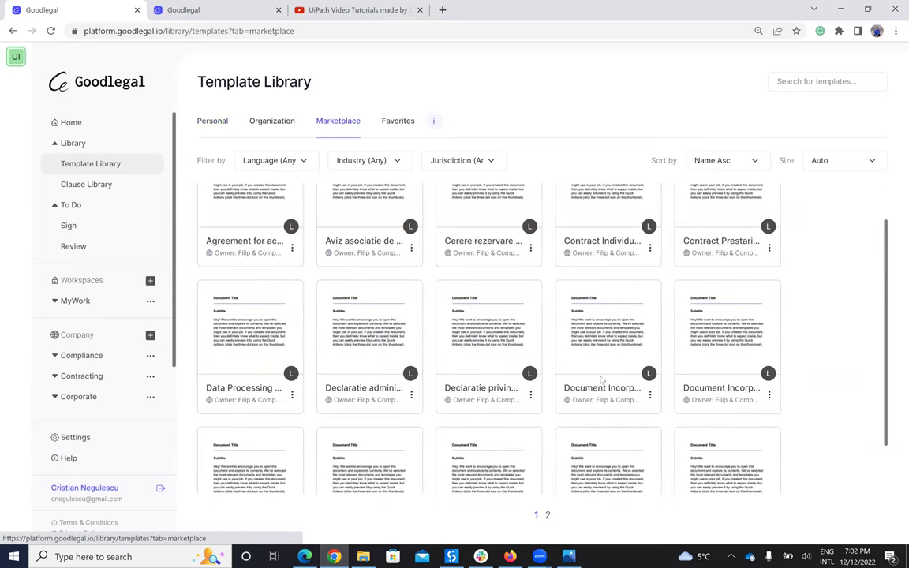
pyautogui.scroll(-1, 530, 483)
pyautogui.click(529, 473)
pyautogui.click(485, 415)
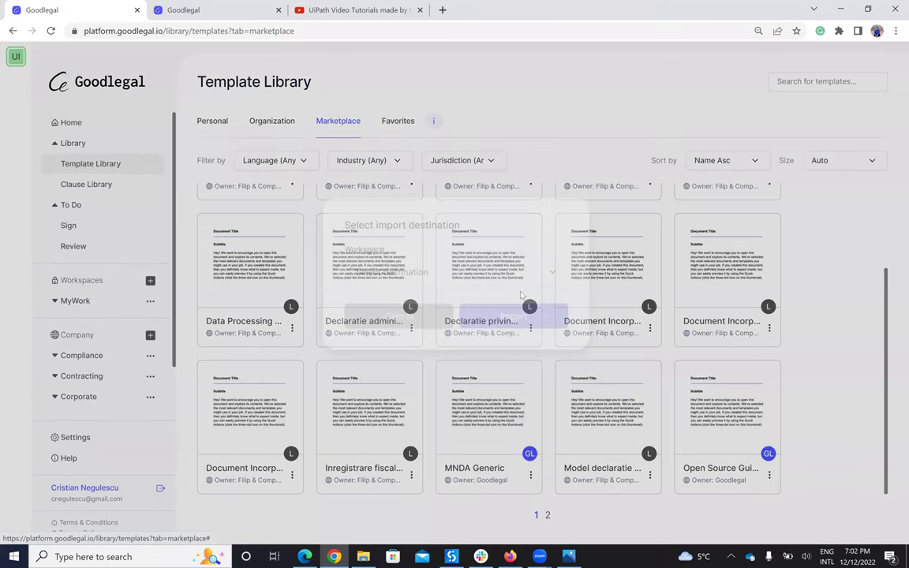
pyautogui.click(452, 292)
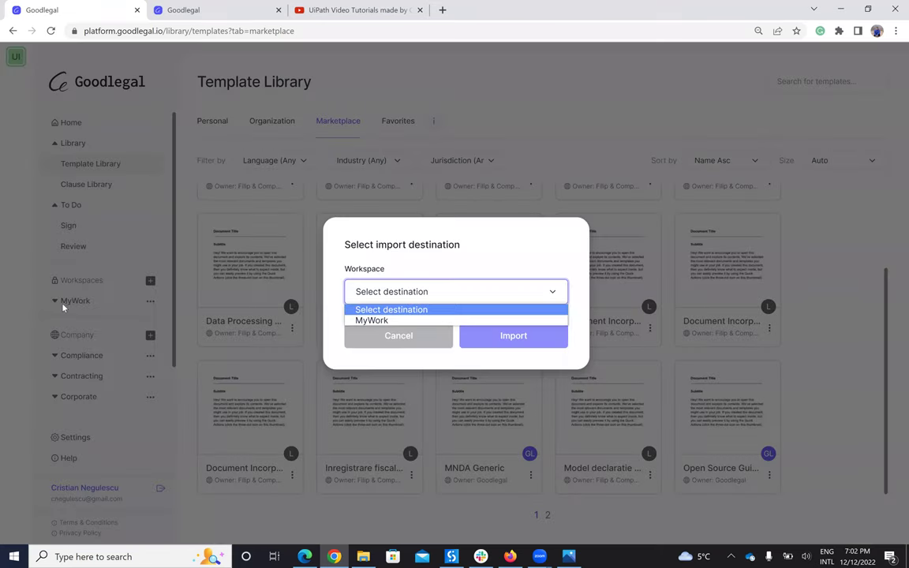
pyautogui.press('Down')
pyautogui.press('Return')
pyautogui.click(394, 318)
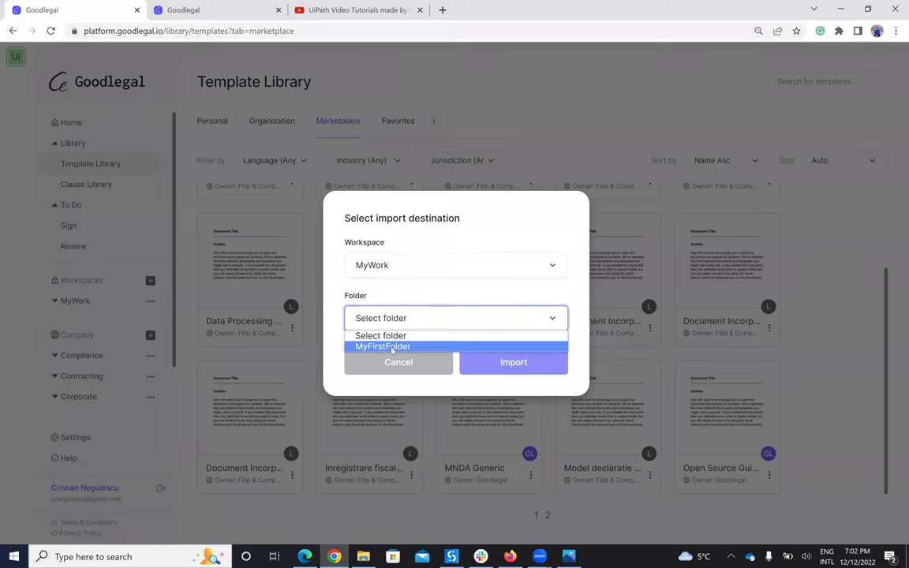
pyautogui.click(390, 347)
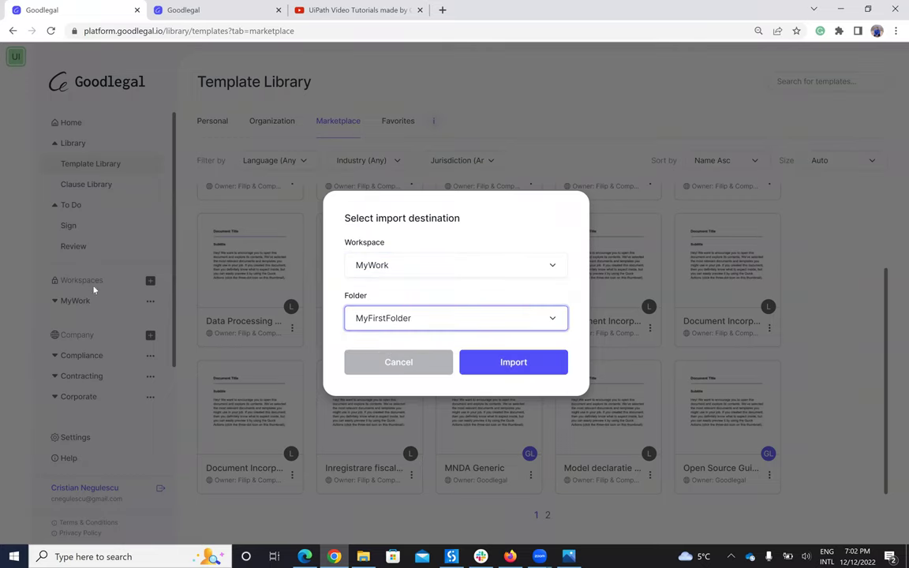
pyautogui.click(532, 366)
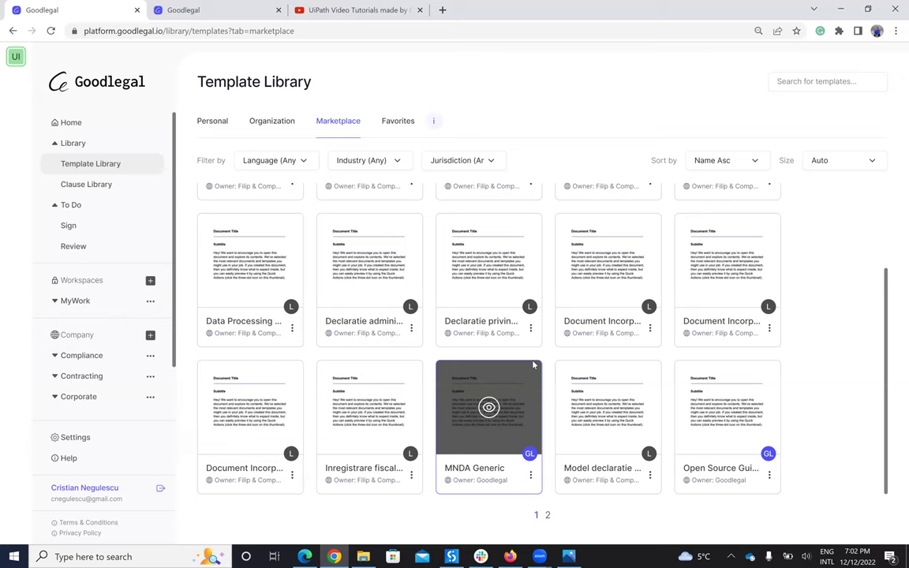
# Step: Open MyFirstFolder in the MyWork workspace and show its templates
pyautogui.click(395, 160)
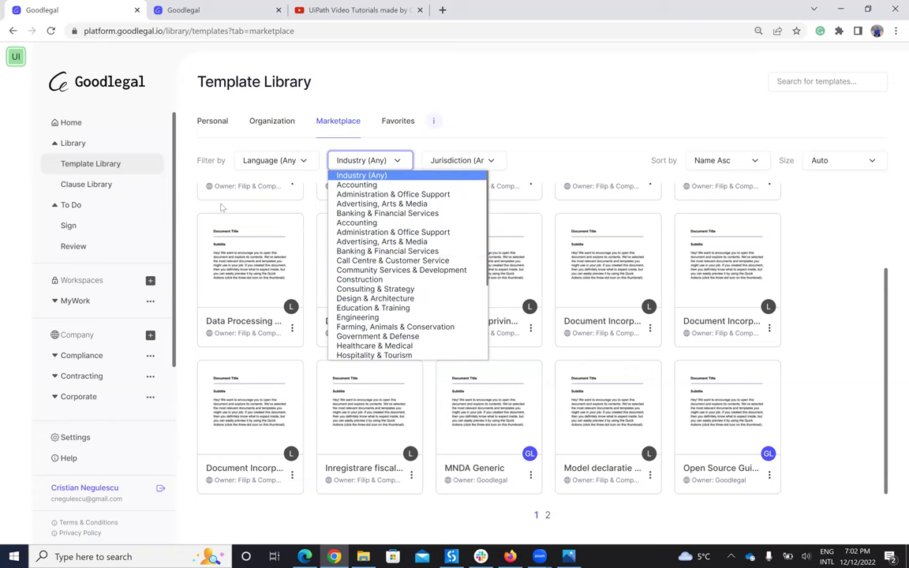
pyautogui.click(49, 306)
pyautogui.click(49, 307)
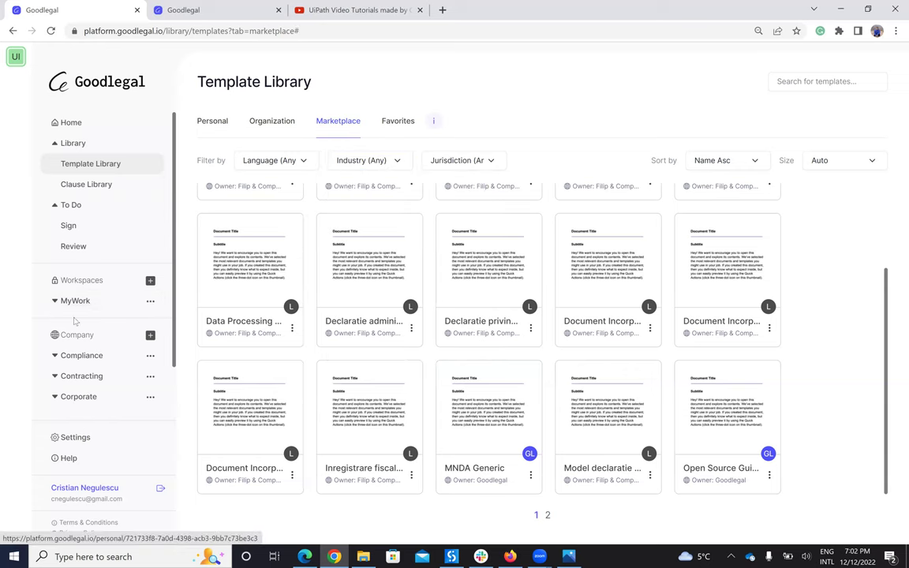
pyautogui.click(67, 301)
pyautogui.click(92, 325)
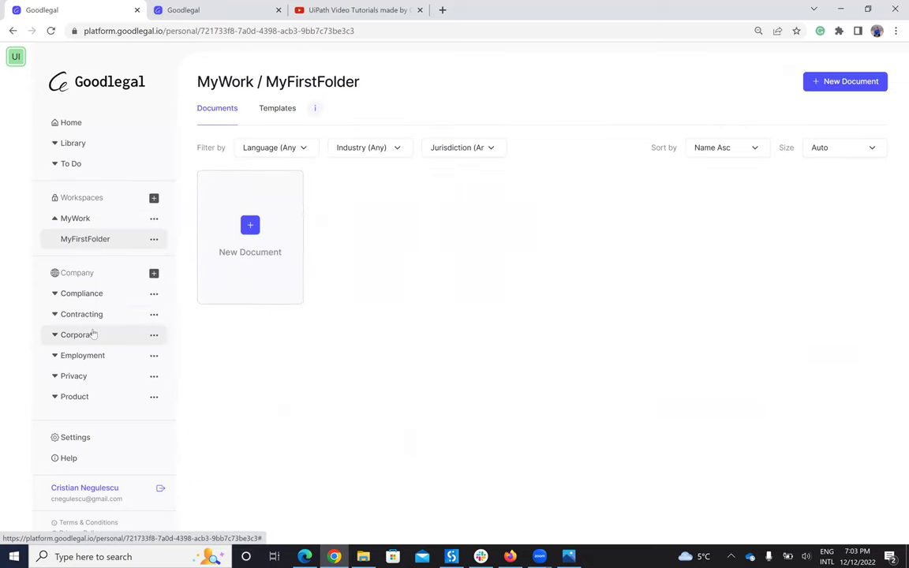
pyautogui.click(274, 109)
# Step: Duplicate the MNDA Generic template as a document and open that document from the folder for editing
pyautogui.moveTo(397, 217)
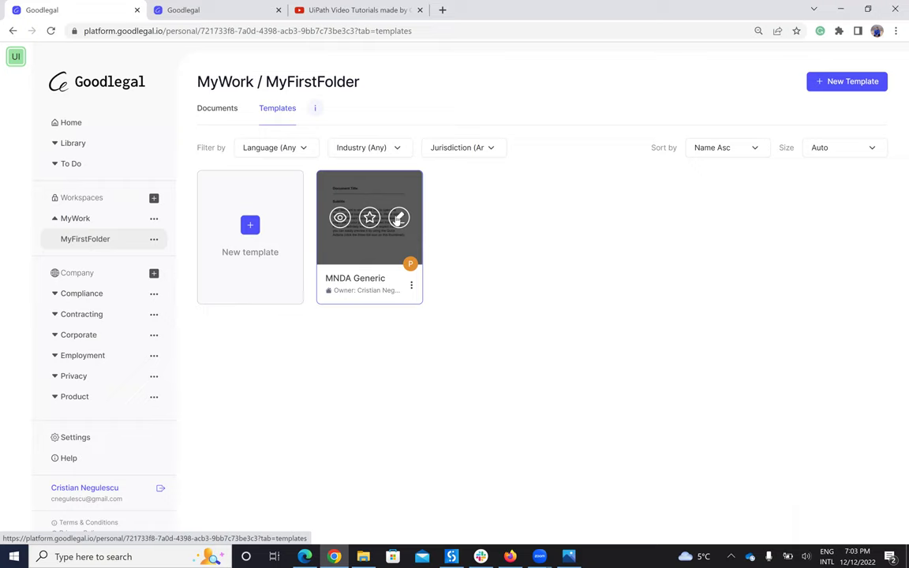
pyautogui.click(411, 285)
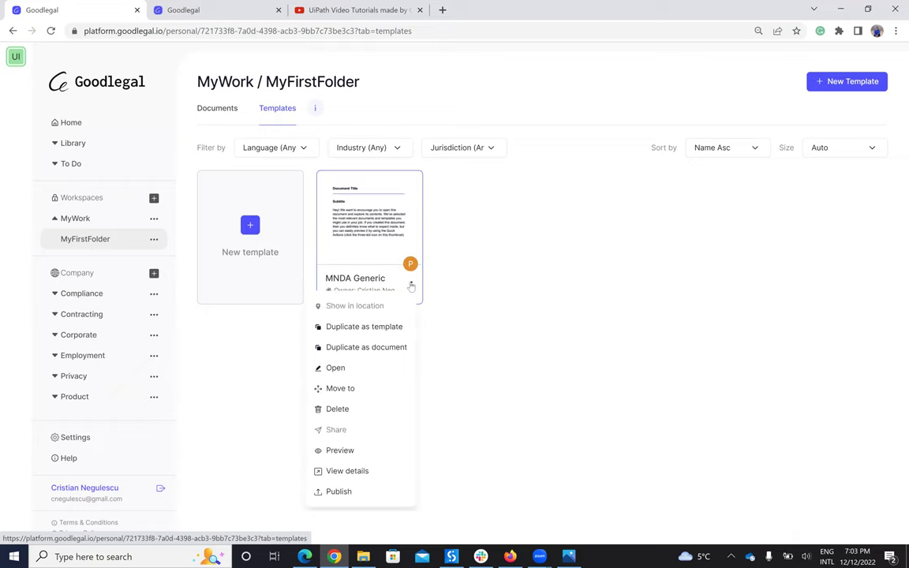
pyautogui.click(380, 351)
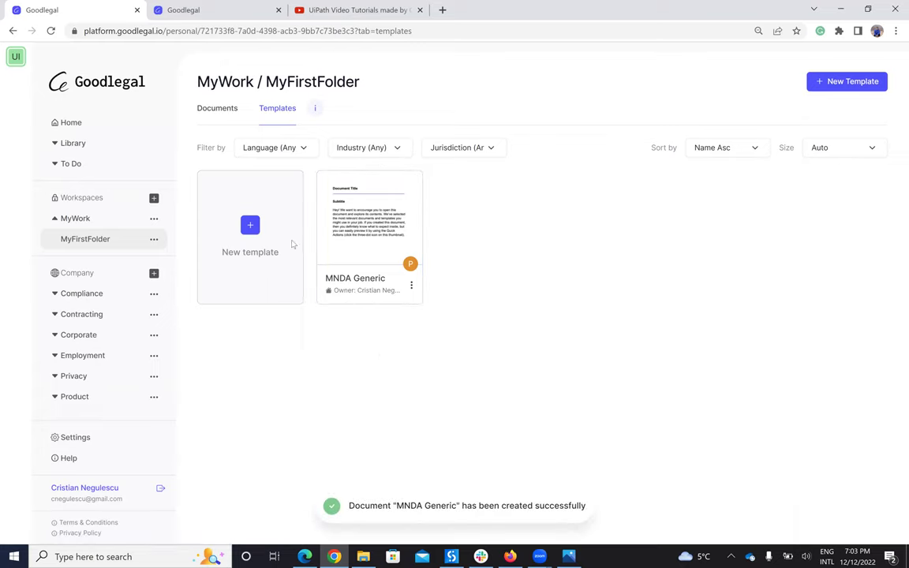
pyautogui.click(221, 114)
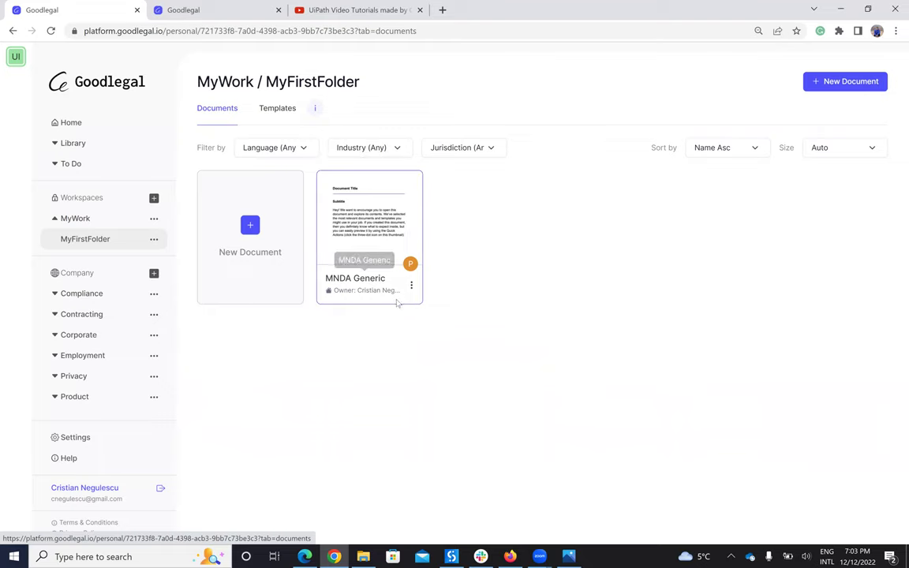
pyautogui.click(400, 217)
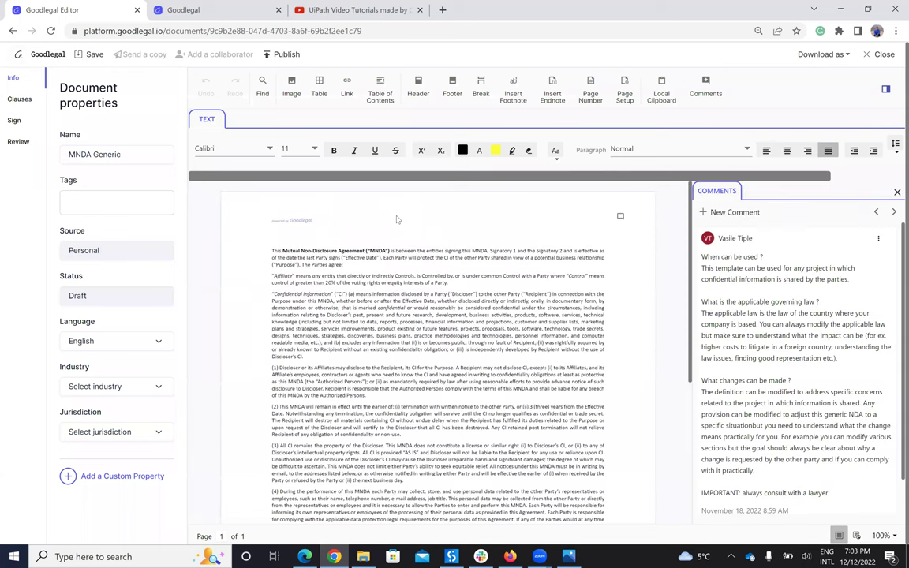
# Step: Replace Signatory 1 in the agreement's opening paragraph with the first signatory's name and save the document
pyautogui.moveTo(518, 250); pyautogui.dragTo(488, 250)
pyautogui.press('BackSpace')
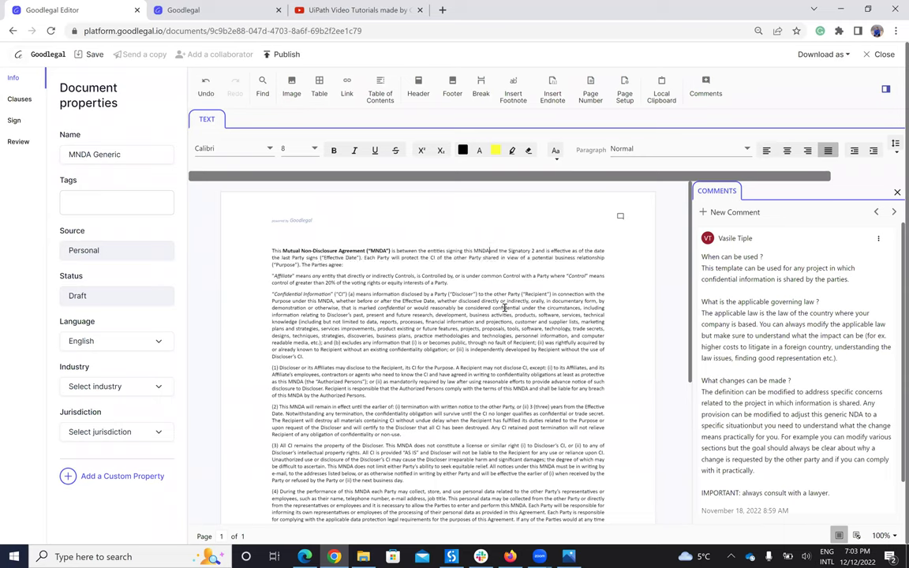
pyautogui.write(', Cristgian UiPAth')
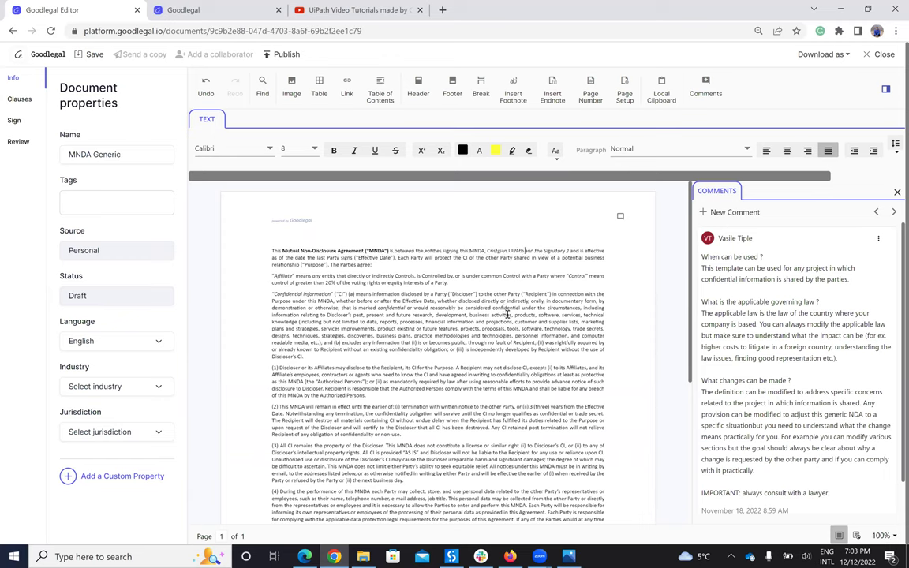
pyautogui.click(92, 58)
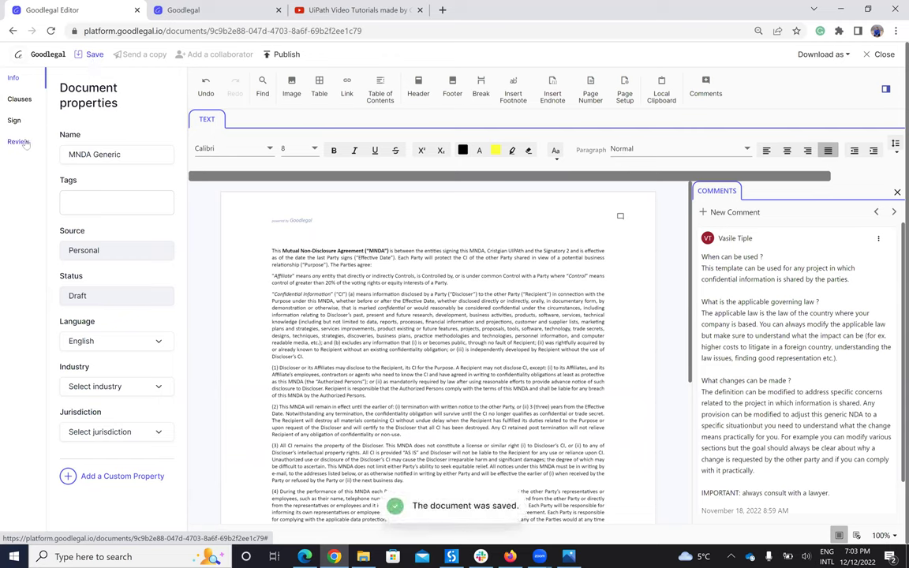
# Step: Enter the first signatory's name beside Signatory 1 in the signature table and save the document
pyautogui.scroll(-3, 305, 370)
pyautogui.click(301, 369)
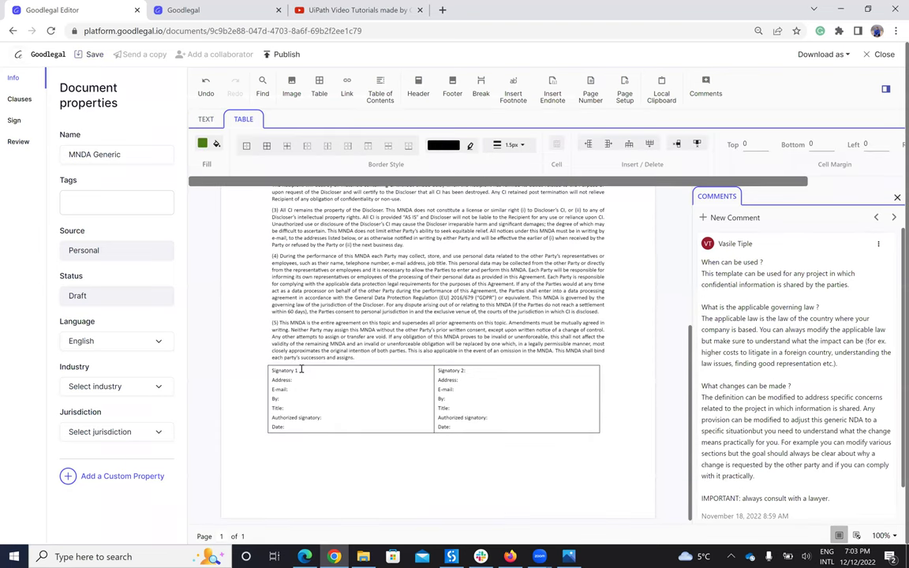
pyautogui.write('Cristian')
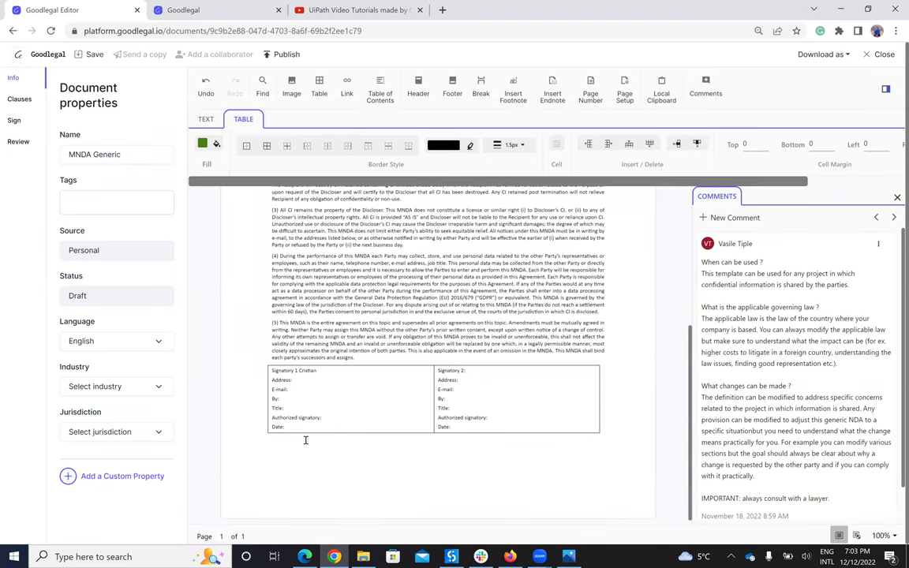
pyautogui.click(83, 60)
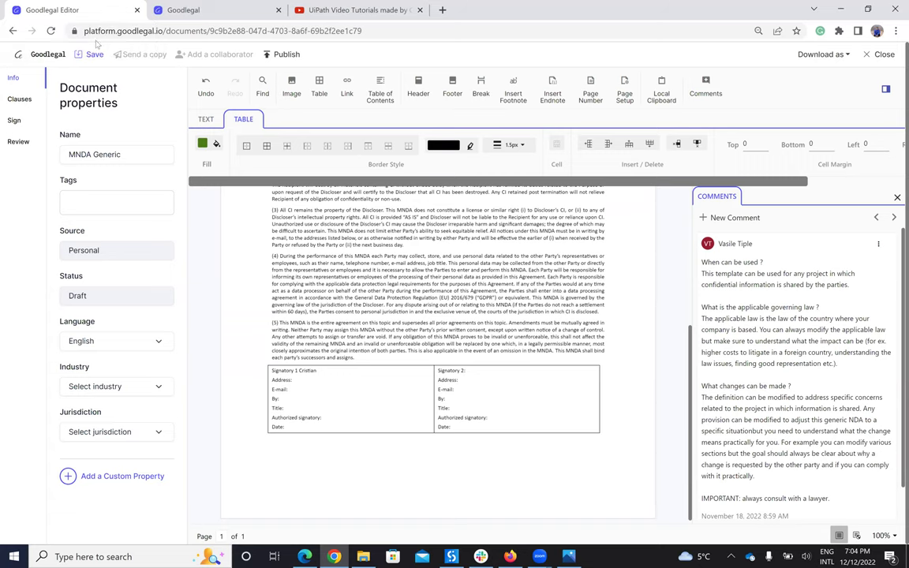
# Step: View the coworker's home page in Firefox and the client's in Edge, and return to the MNDA Generic document in Chrome
pyautogui.click(509, 557)
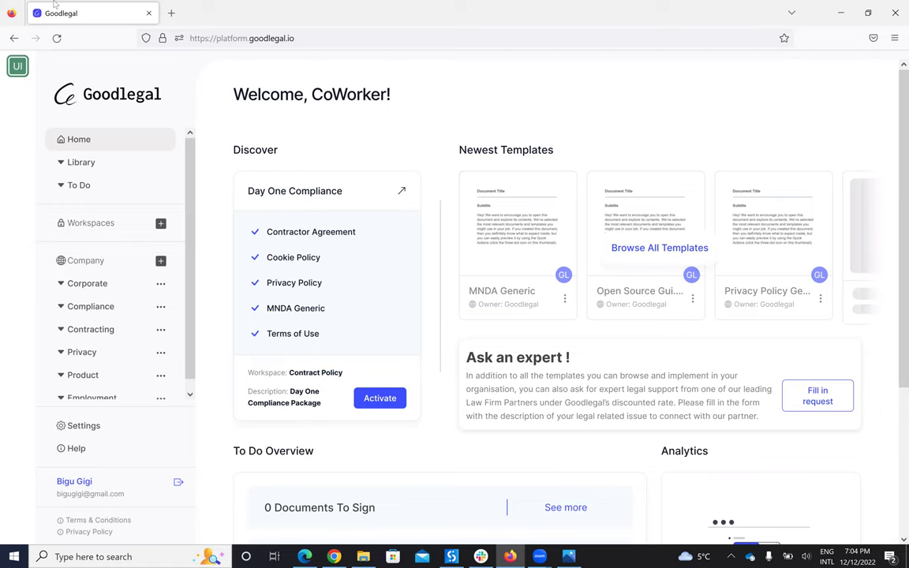
pyautogui.click(841, 13)
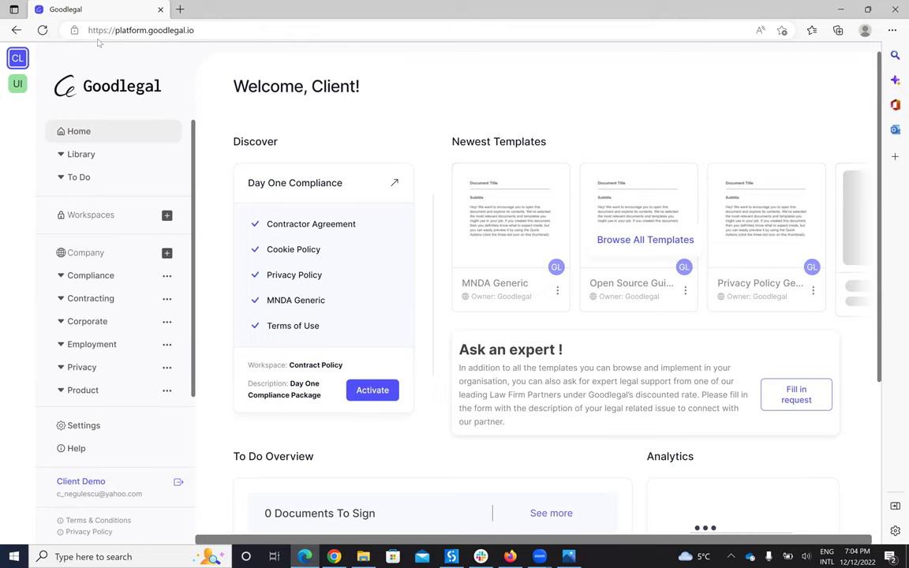
pyautogui.click(851, 12)
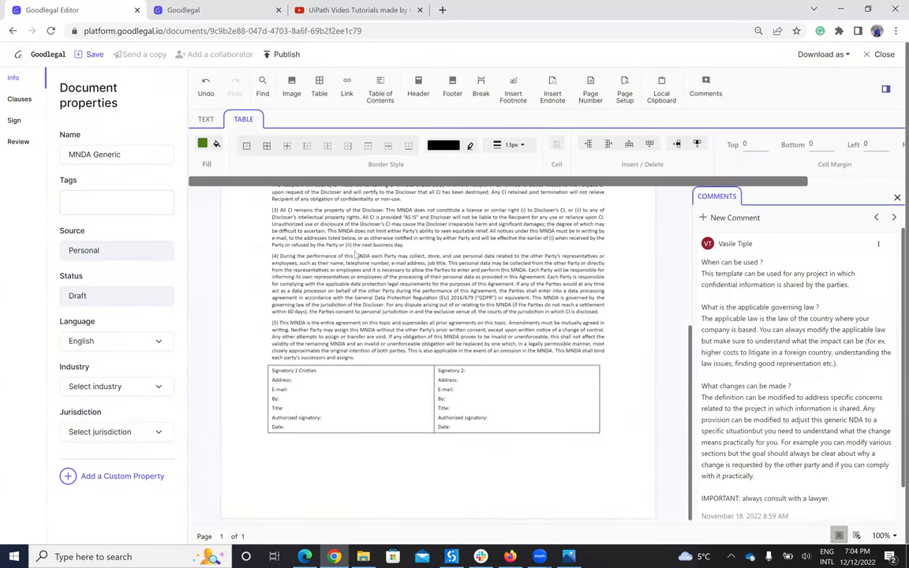
# Step: Request a review of the MNDA Generic document from the client demo account
pyautogui.click(17, 144)
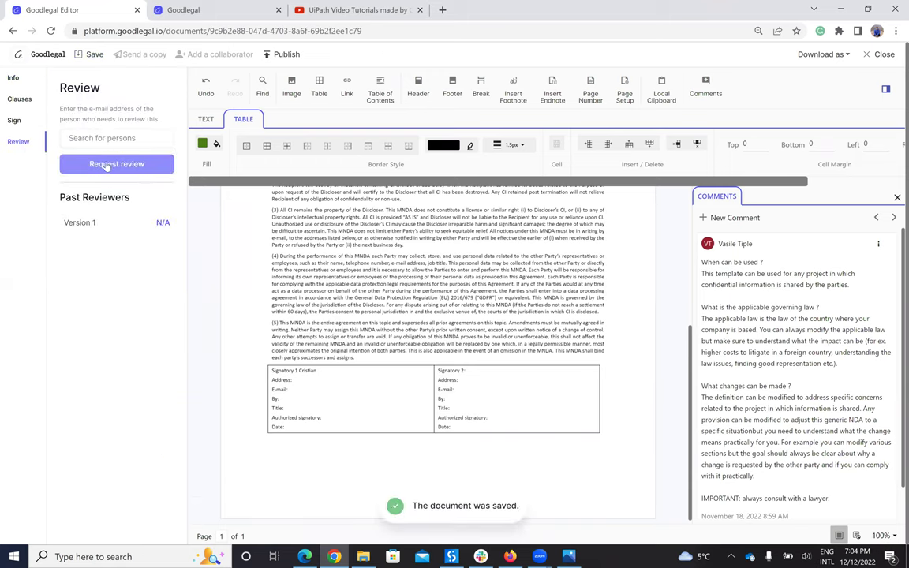
pyautogui.click(98, 146)
pyautogui.click(103, 164)
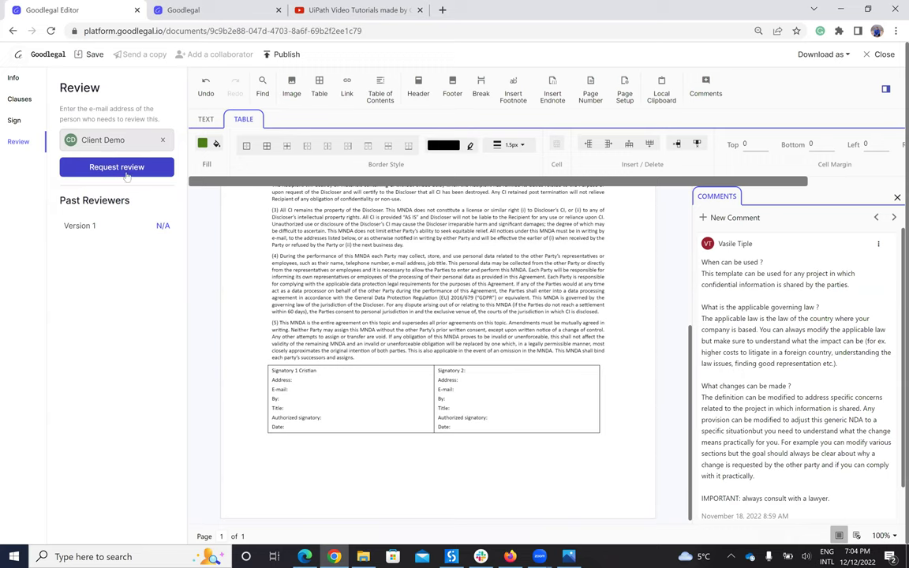
pyautogui.click(116, 168)
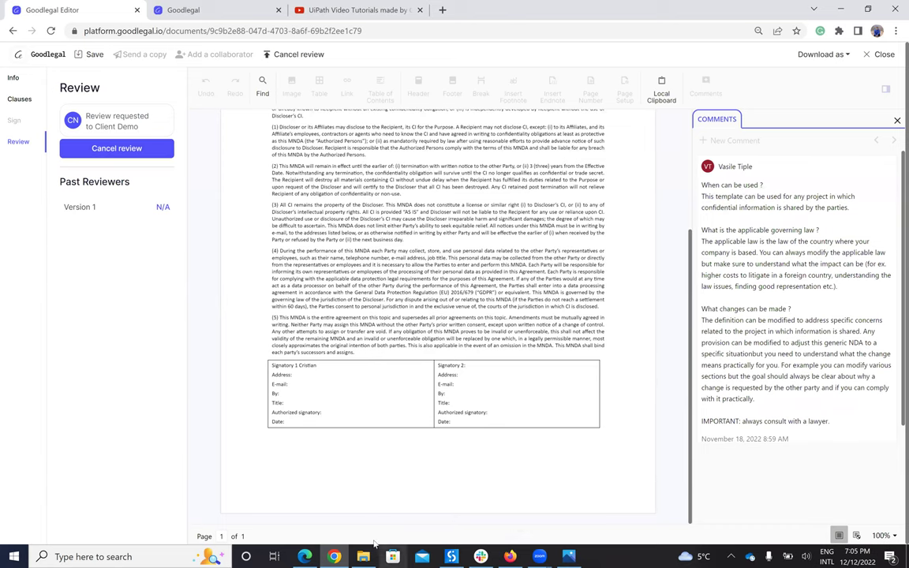
# Step: Switch to the client's Goodlegal home page in Edge, select the UiPath organization and refresh its To Do Overview
pyautogui.click(306, 557)
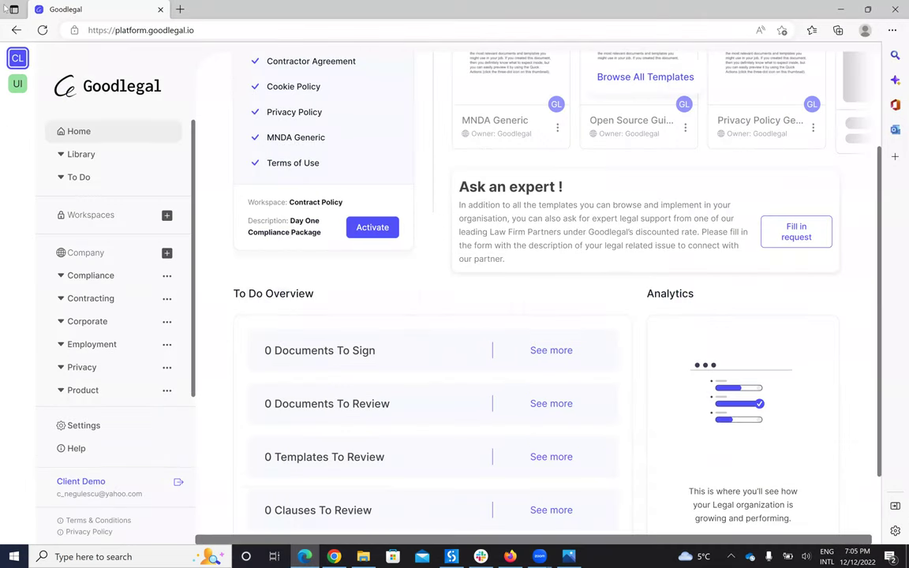
pyautogui.click(42, 31)
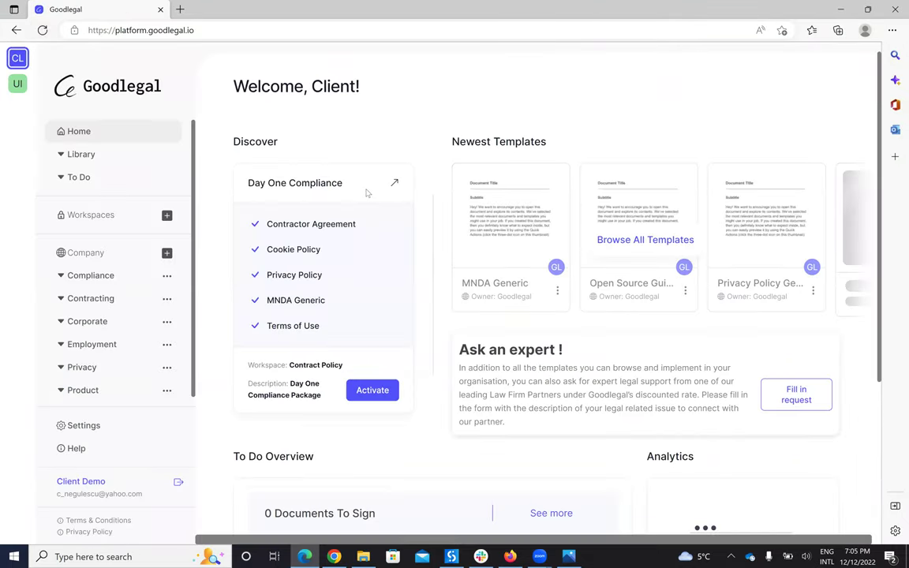
pyautogui.scroll(-3, 367, 192)
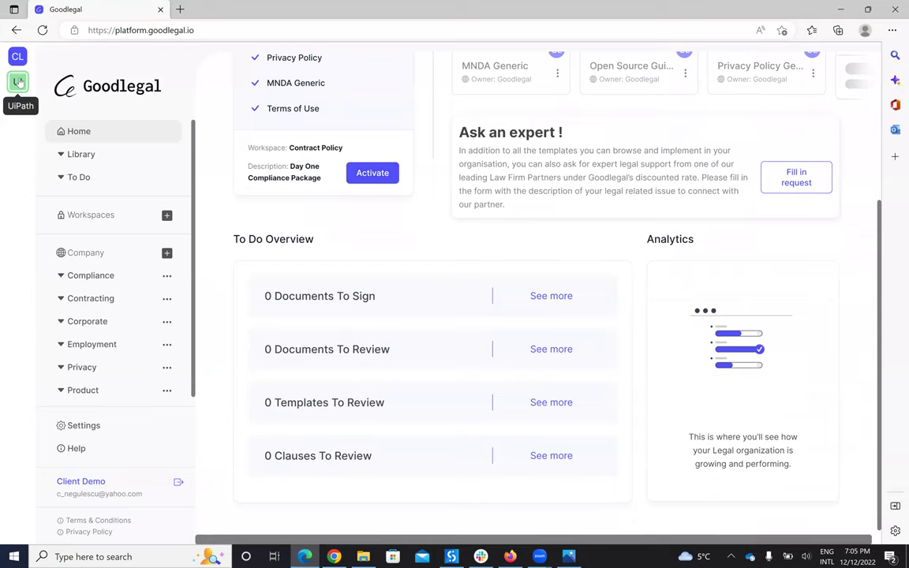
pyautogui.click(49, 34)
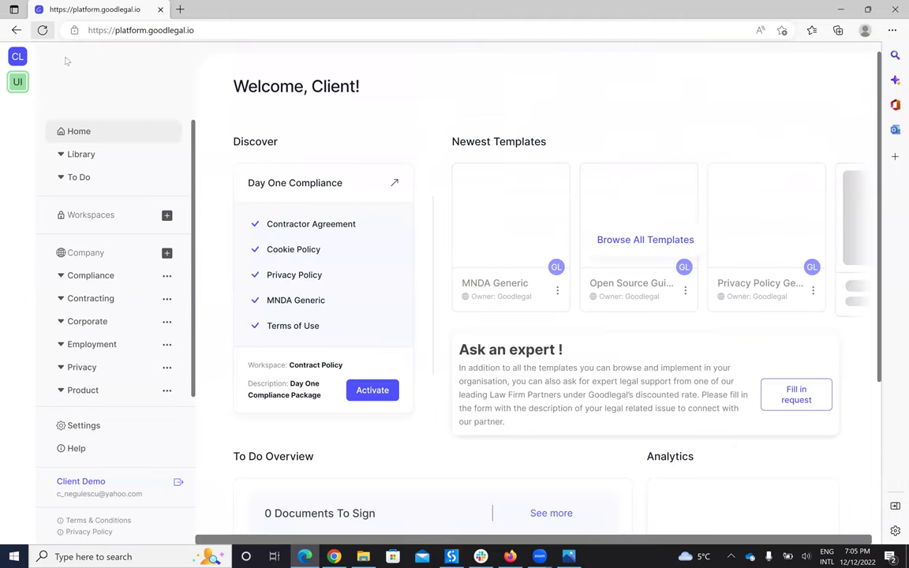
pyautogui.scroll(-3, 223, 126)
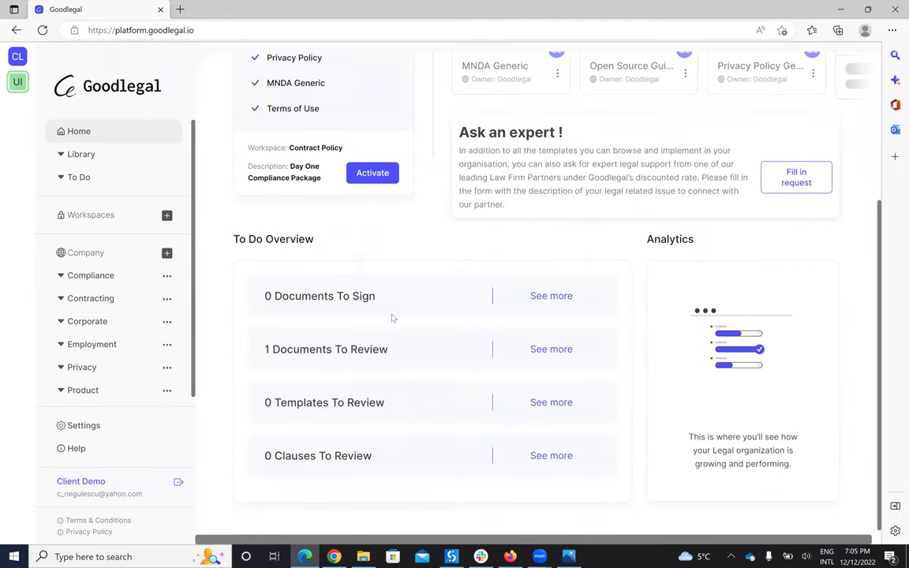
# Step: Open the MNDA Generic document from the client's list of documents to review
pyautogui.click(560, 353)
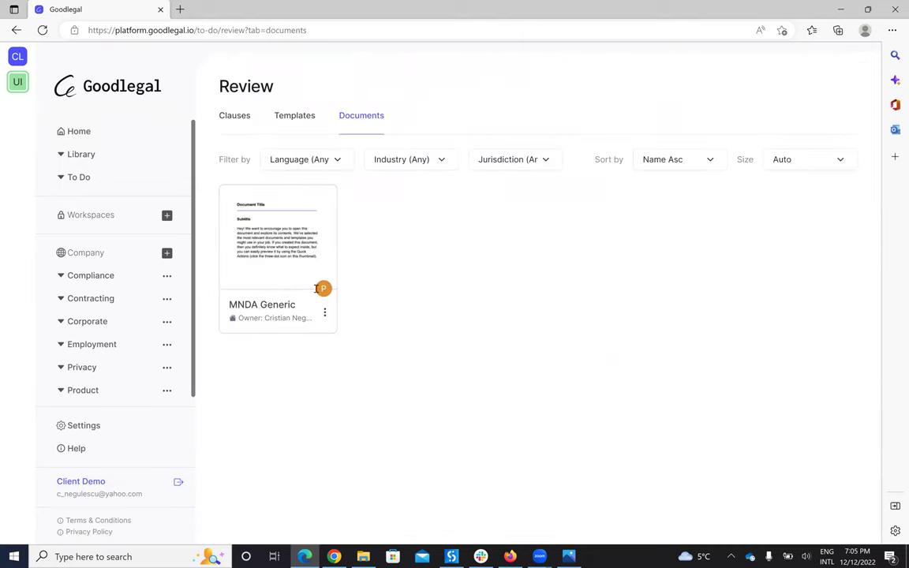
pyautogui.moveTo(304, 292)
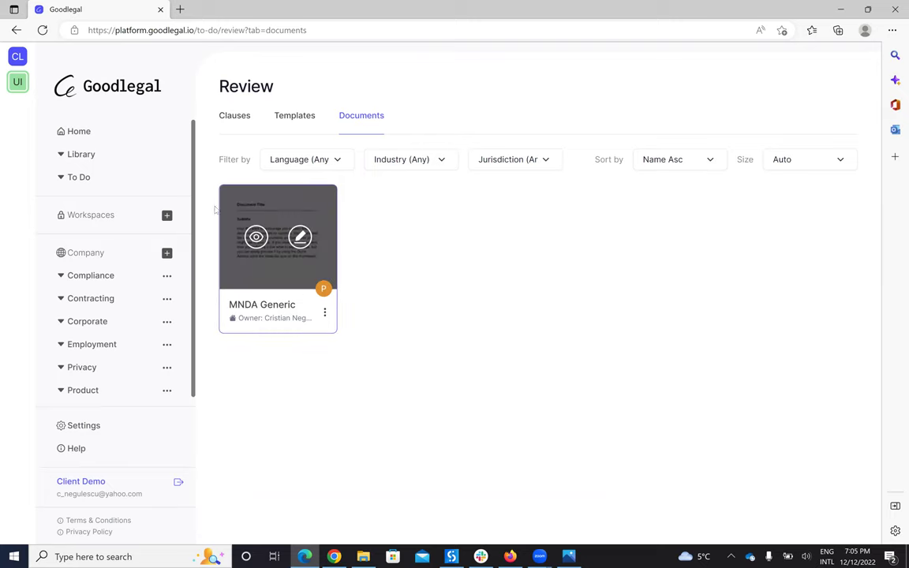
pyautogui.click(324, 313)
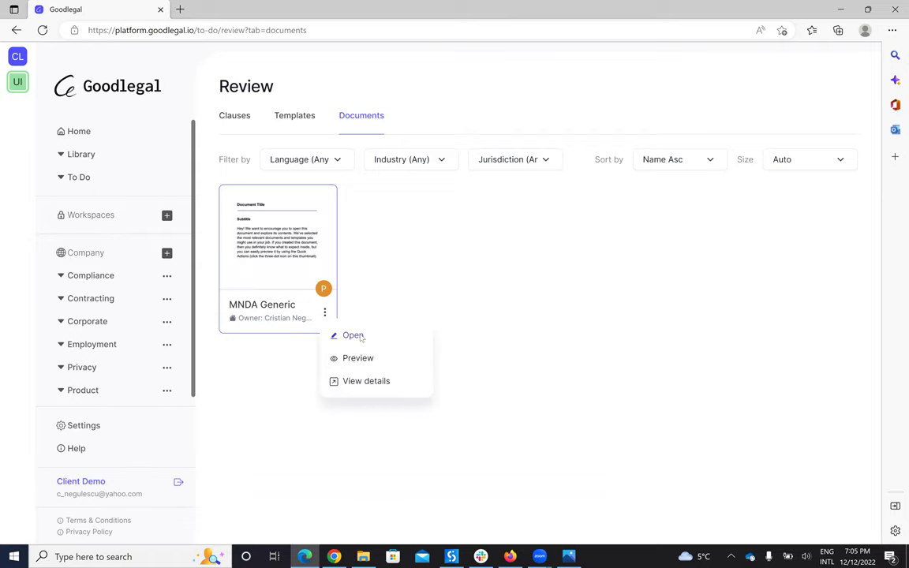
pyautogui.click(353, 336)
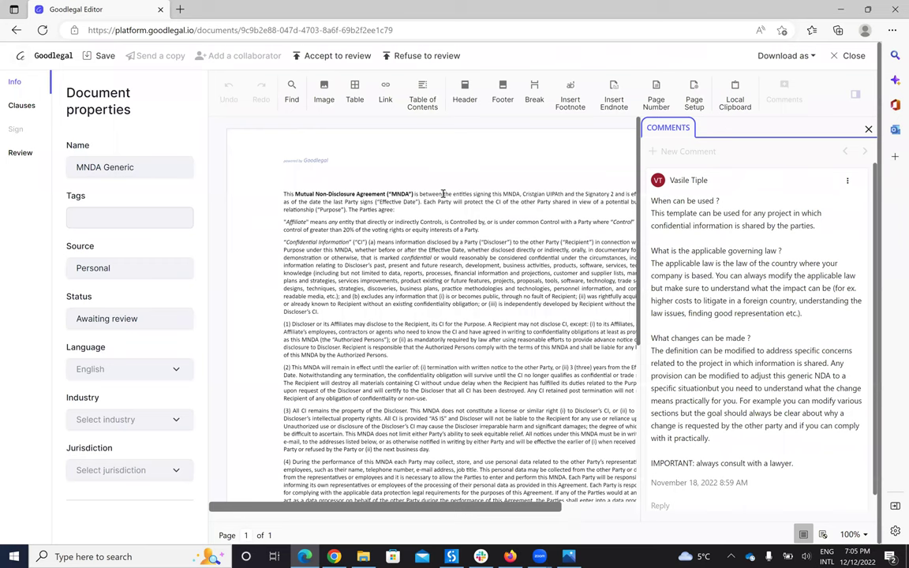
# Step: Select Signatory 2 in the agreement's opening paragraph and accept the review request for the document
pyautogui.hscroll(2, 399, 175)
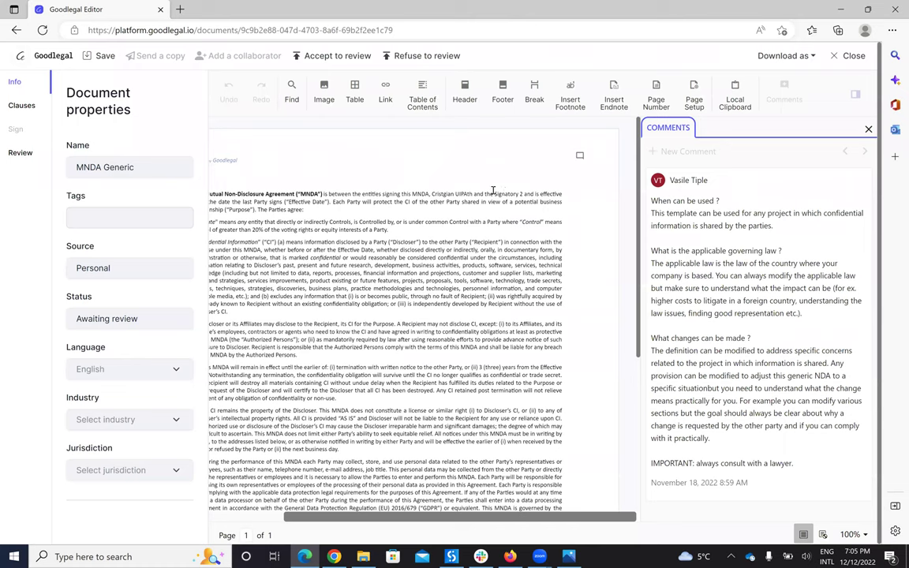
pyautogui.doubleClick(491, 193)
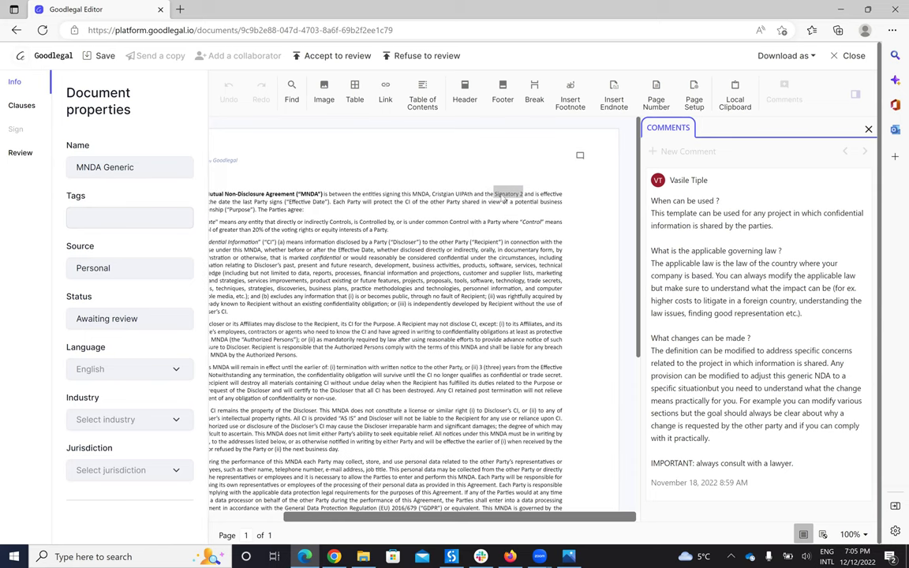
pyautogui.rightClick(502, 202)
pyautogui.click(518, 193)
pyautogui.moveTo(523, 191); pyautogui.dragTo(503, 191)
pyautogui.click(333, 60)
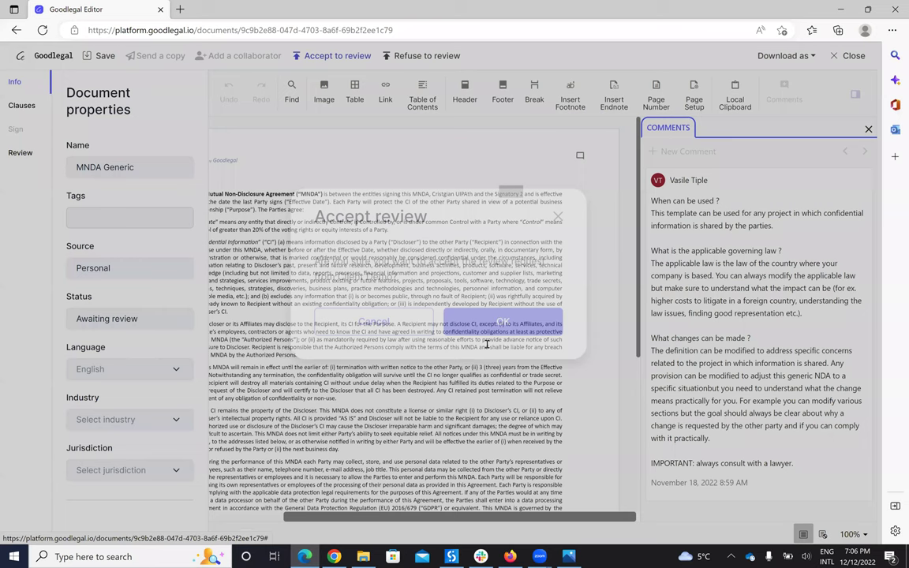
pyautogui.click(494, 330)
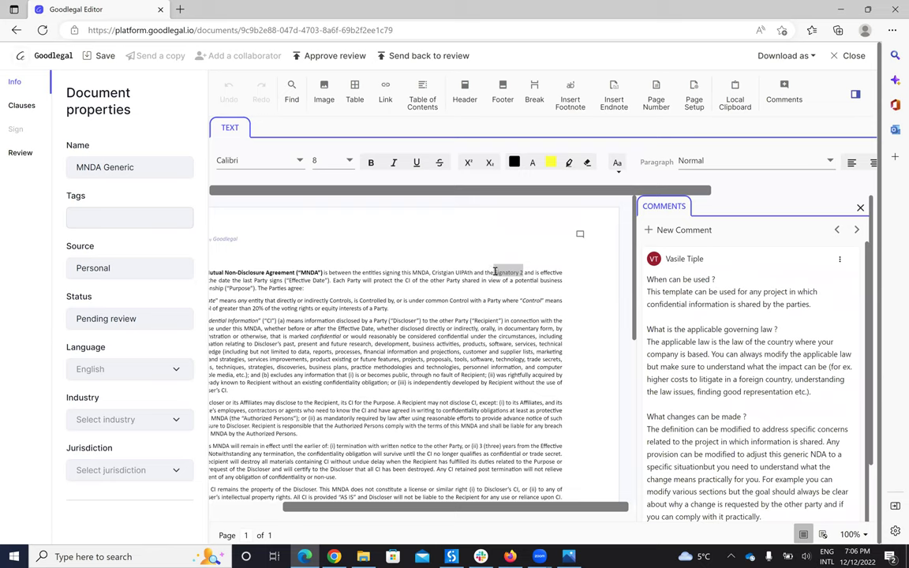
# Step: Replace Signatory 2 in the agreement's opening paragraph with "My Client"
pyautogui.press('Delete')
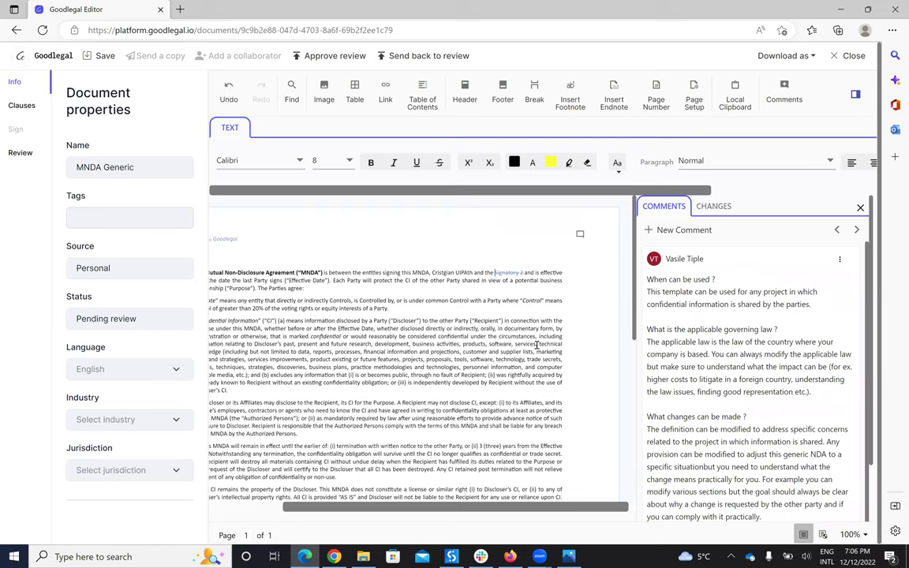
pyautogui.write('My CI')
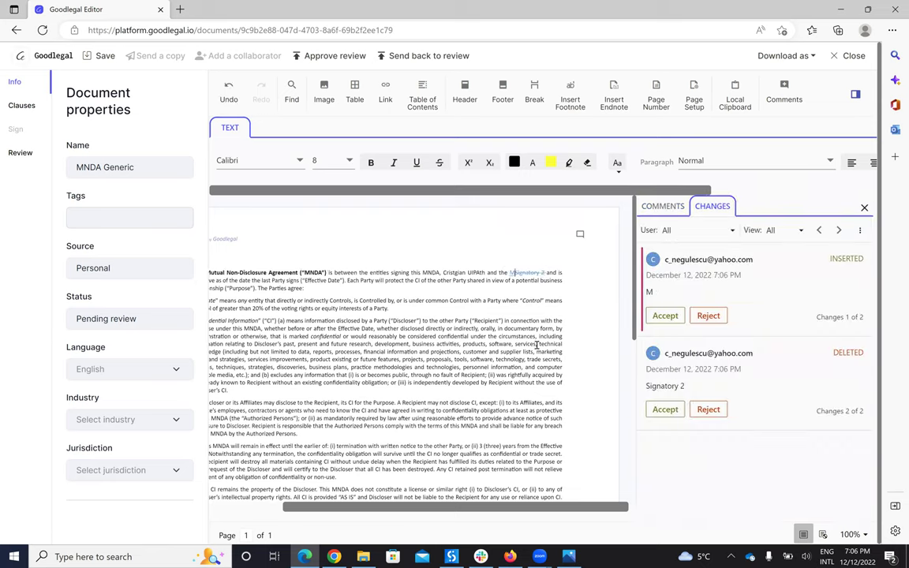
pyautogui.write('ient')
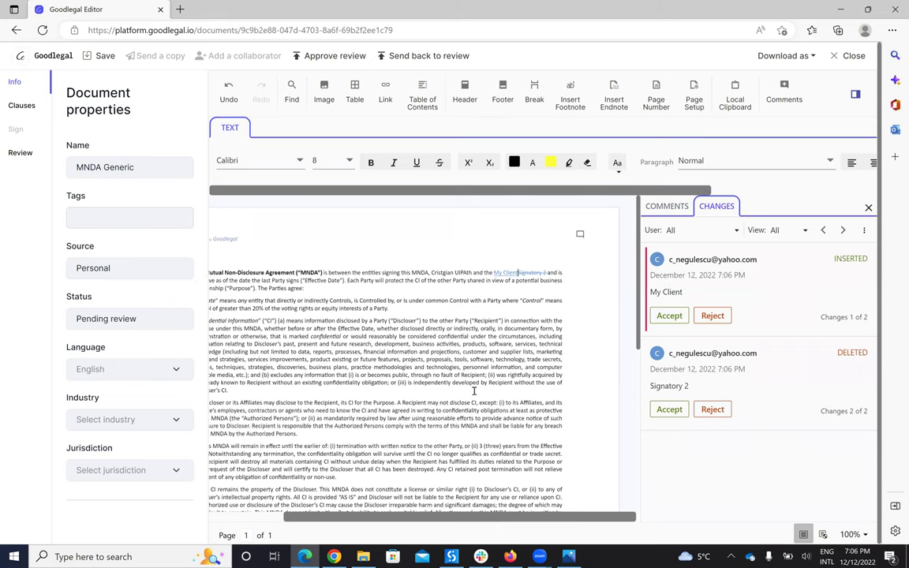
# Step: Enter "my Client" beside Signatory 2 in the signature table at the end of the agreement
pyautogui.scroll(-1, 473, 320)
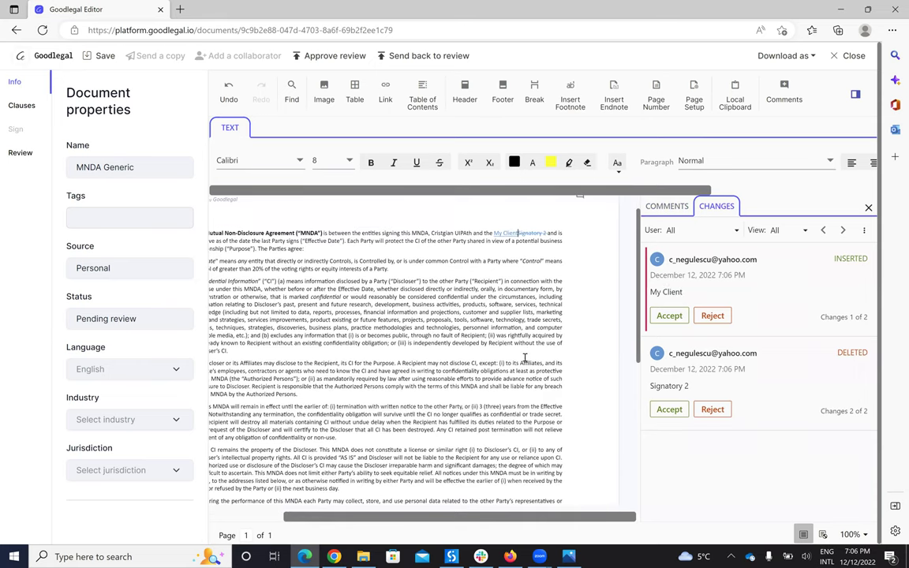
pyautogui.scroll(-8, 452, 338)
pyautogui.click(452, 339)
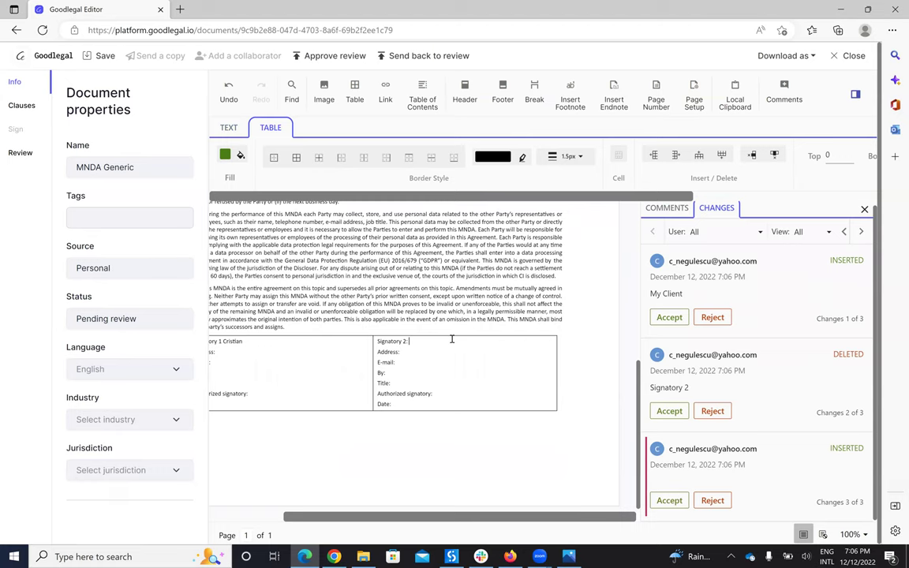
pyautogui.write('my Client')
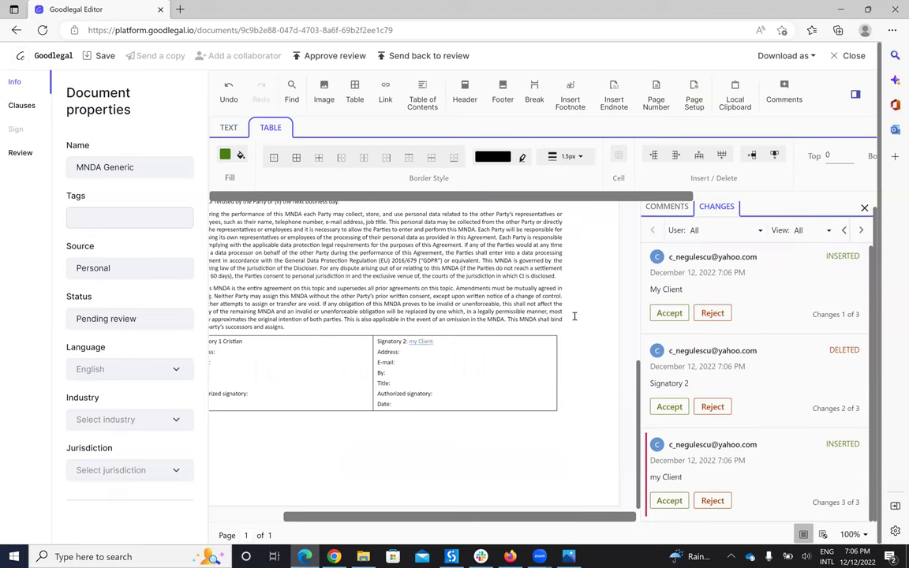
# Step: Accept all tracked signatory changes in the document and approve the review
pyautogui.click(669, 316)
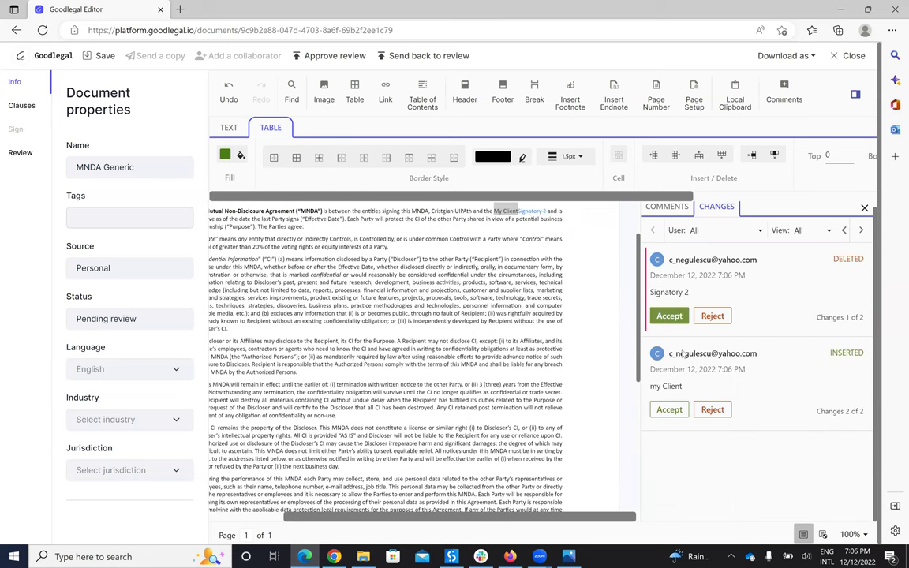
pyautogui.click(668, 316)
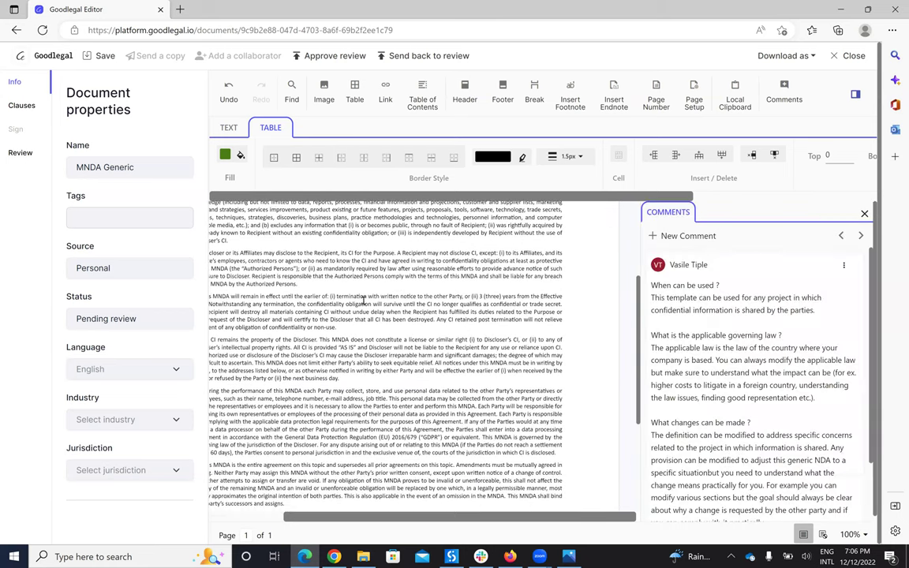
pyautogui.click(338, 57)
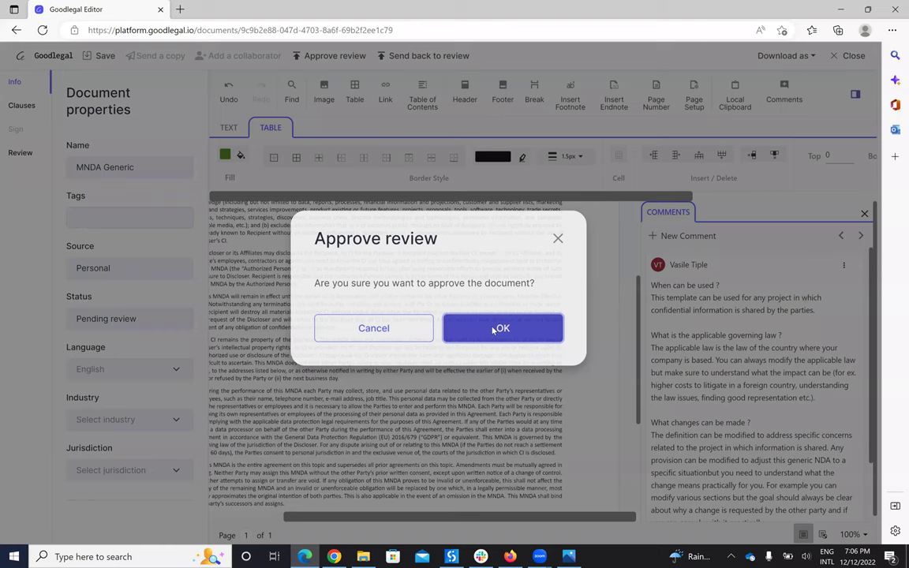
pyautogui.click(494, 334)
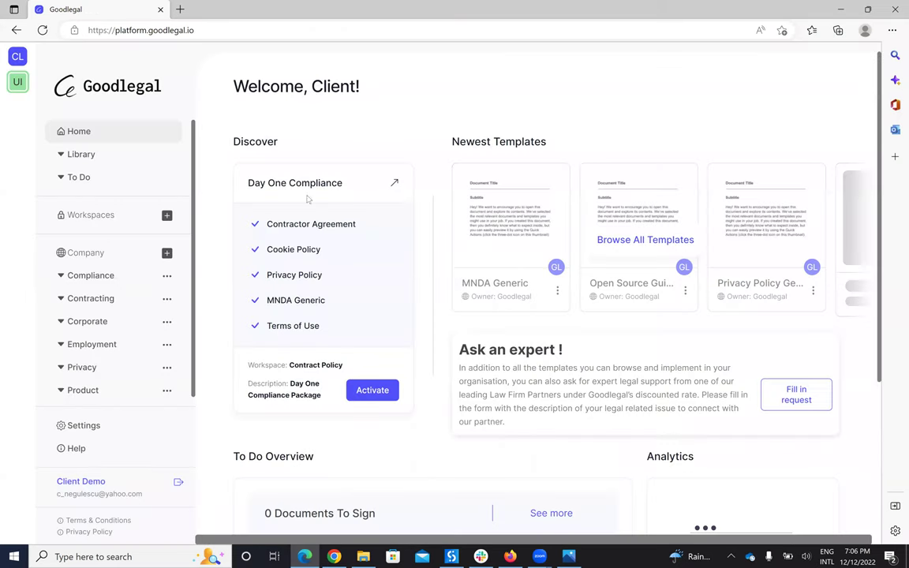
# Step: Return to the MNDA Generic document in Chrome, reload it and check the client's edits in the opening paragraph and signature table
pyautogui.click(334, 556)
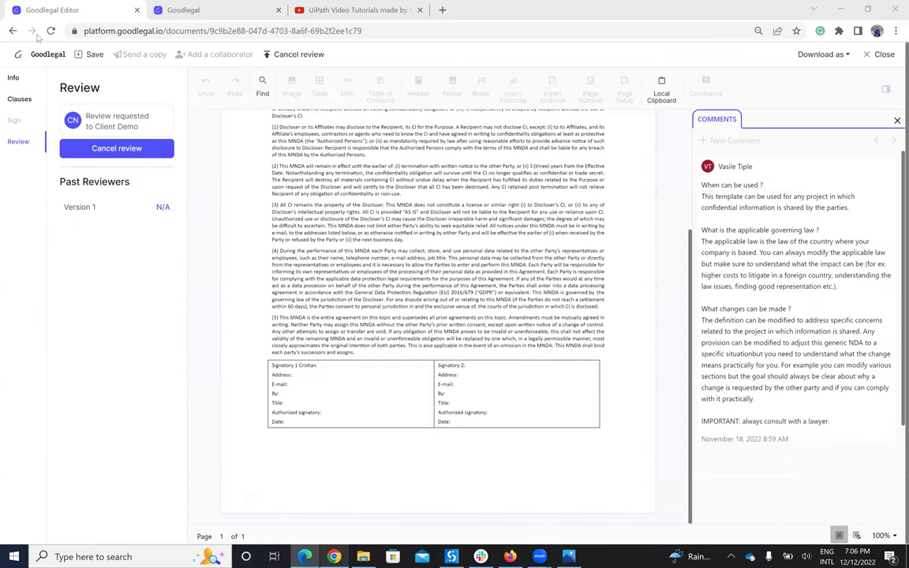
pyautogui.click(49, 35)
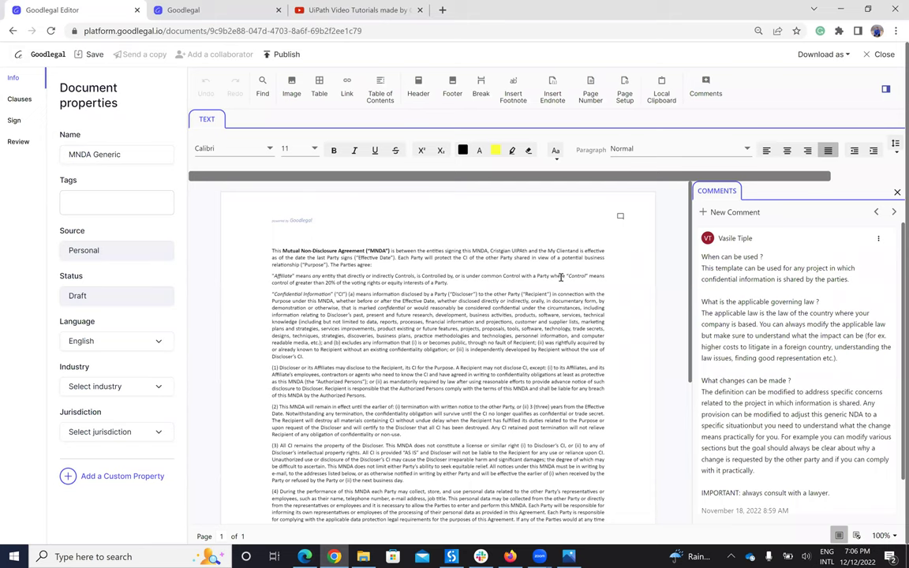
pyautogui.scroll(-5, 474, 379)
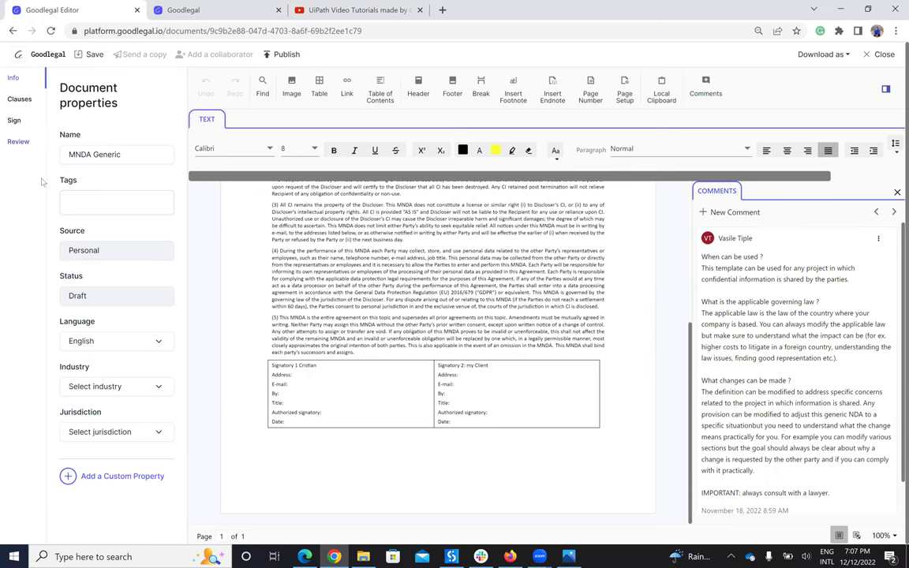
pyautogui.scroll(3, 394, 290)
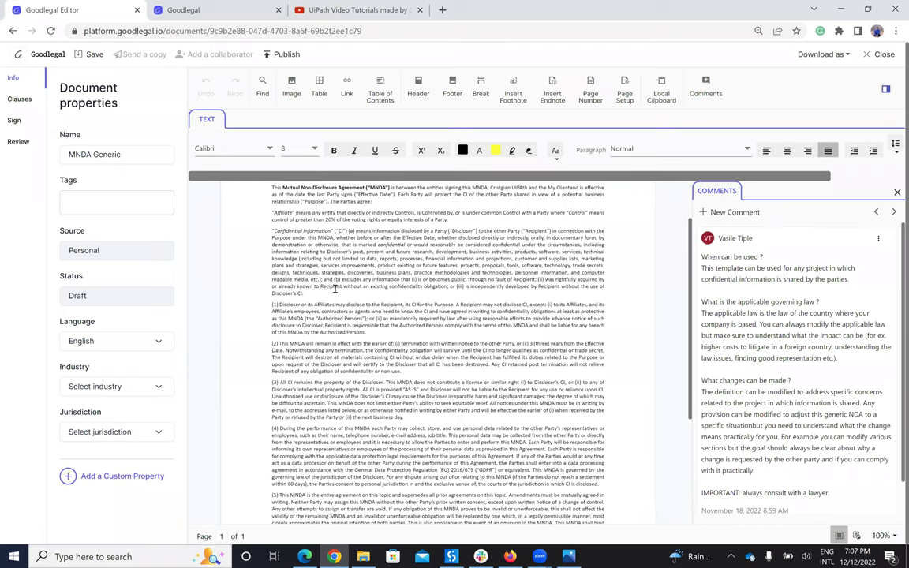
pyautogui.scroll(1, 335, 289)
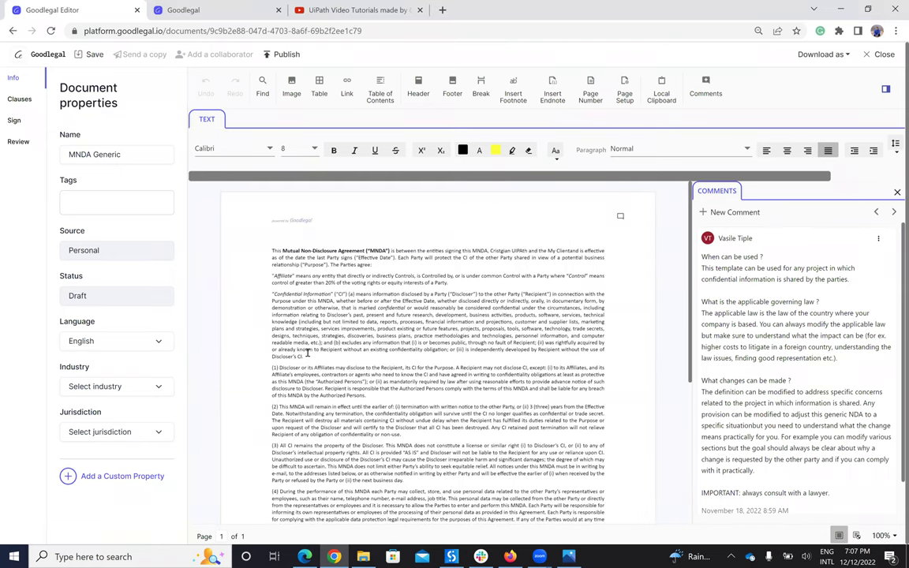
pyautogui.scroll(-4, 308, 353)
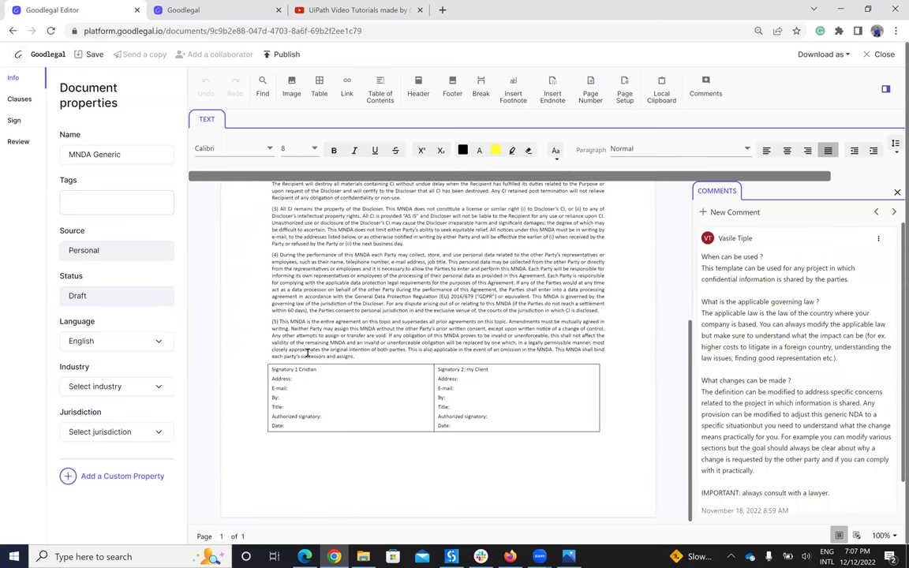
# Step: Start the signing process and place your own signature in the Signatory 1 cell of the signature table
pyautogui.click(16, 122)
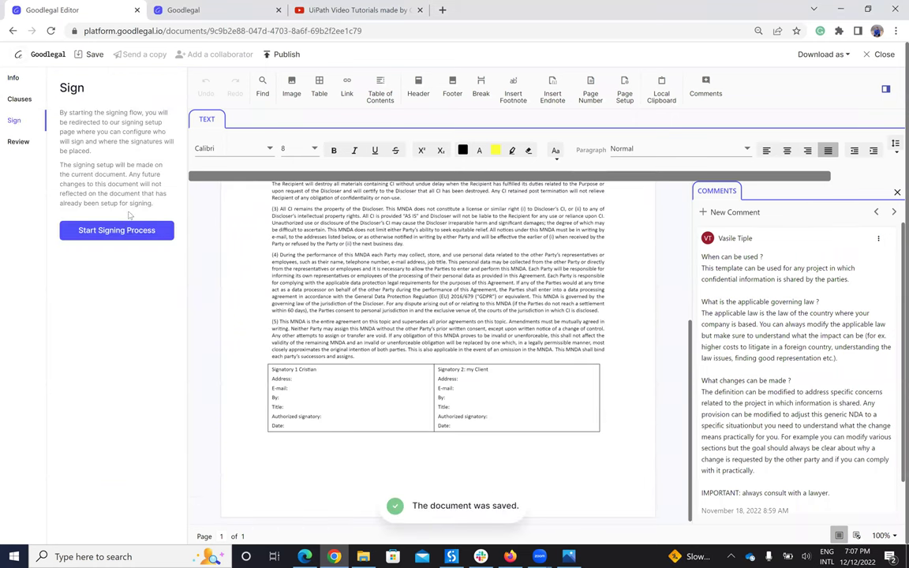
pyautogui.click(117, 231)
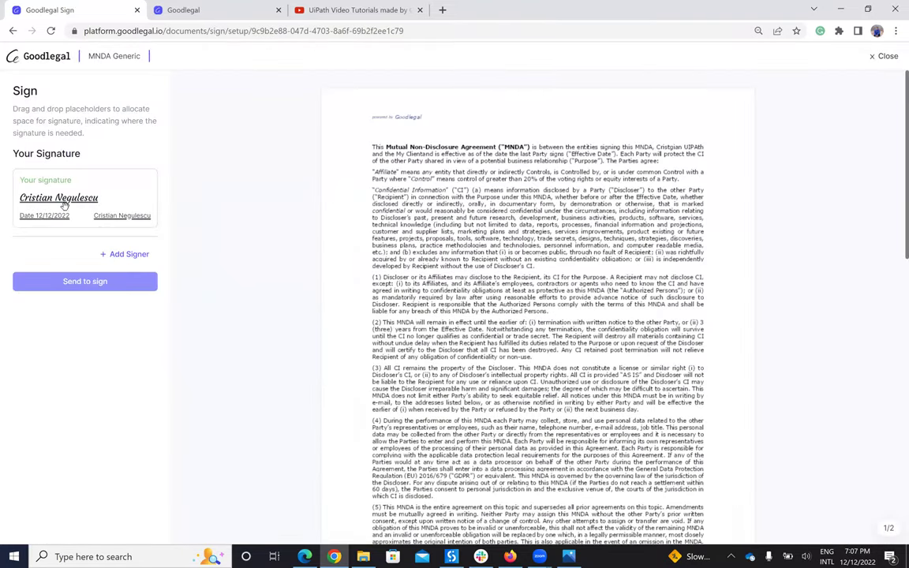
pyautogui.moveTo(63, 186)
pyautogui.mouseDown()
pyautogui.moveTo(382, 251)
pyautogui.moveTo(434, 283)
pyautogui.mouseUp()
pyautogui.scroll(-4, 395, 261)
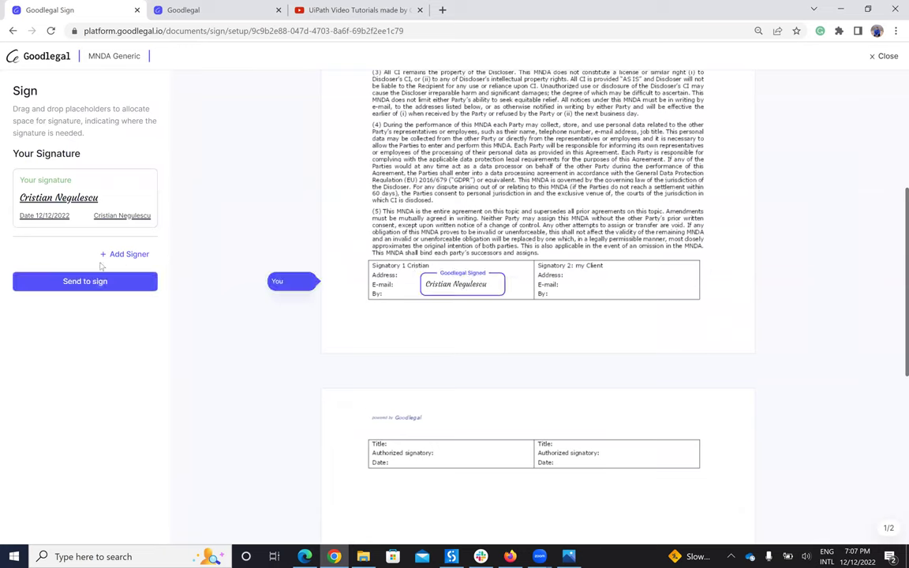
# Step: Add a signer named "CFO" with the coworker's e-mail address
pyautogui.click(126, 254)
pyautogui.click(77, 280)
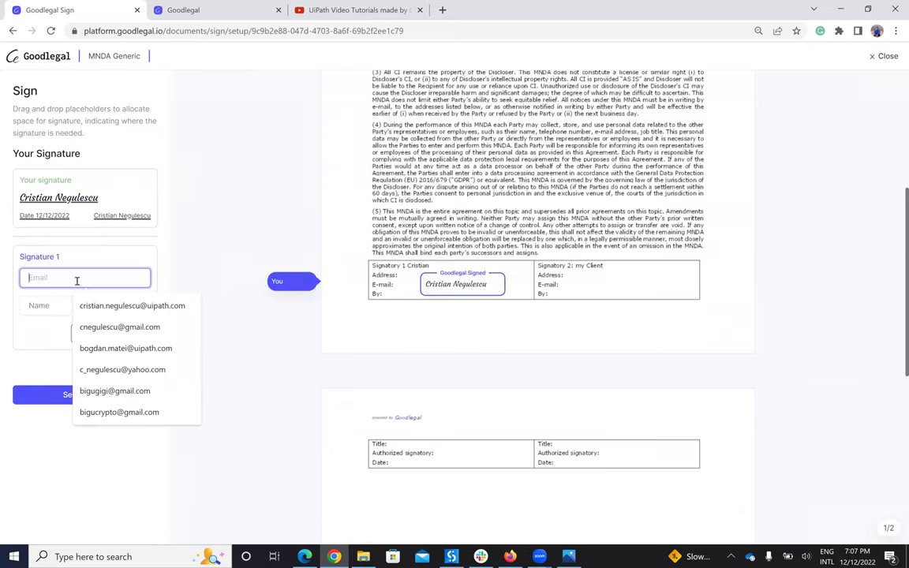
pyautogui.click(129, 390)
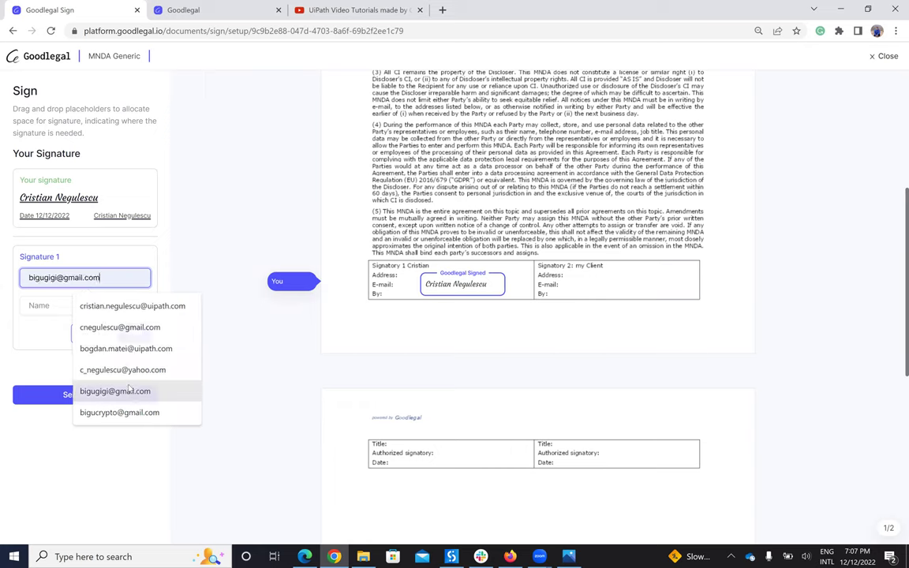
pyautogui.click(68, 307)
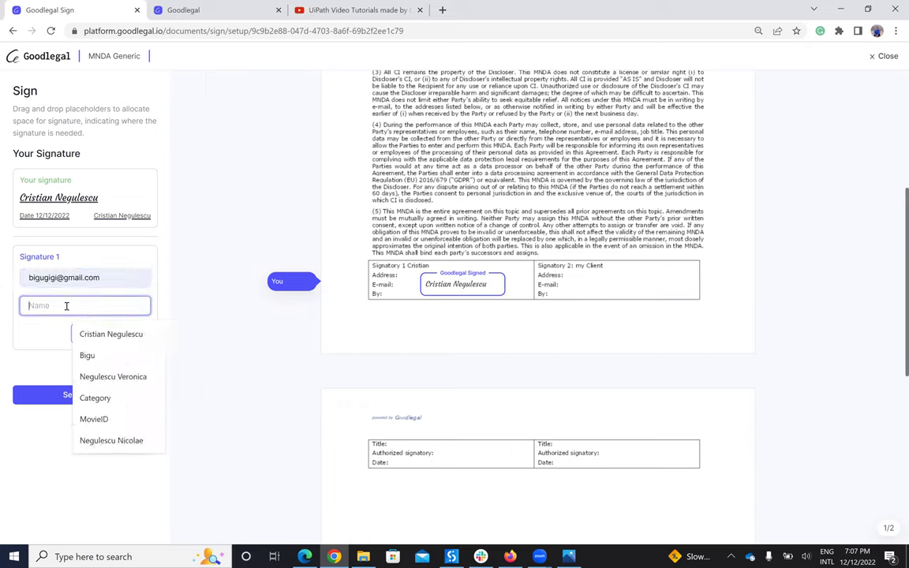
pyautogui.write('Fl')
pyautogui.press('BackSpace')
pyautogui.press('BackSpace')
pyautogui.press('BackSpace')
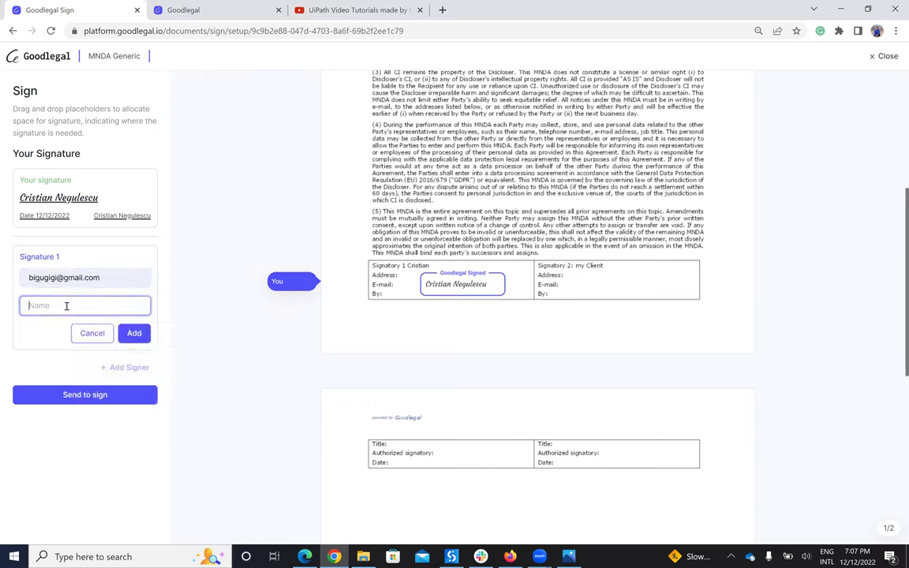
pyautogui.write('CFO')
pyautogui.click(129, 333)
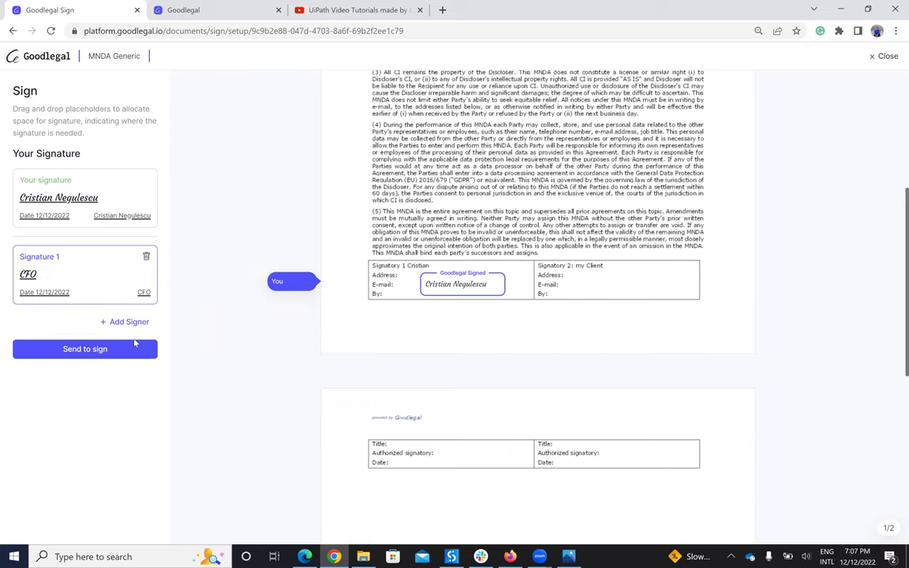
# Step: Add a second signer named "Client" with the client's e-mail address
pyautogui.click(126, 323)
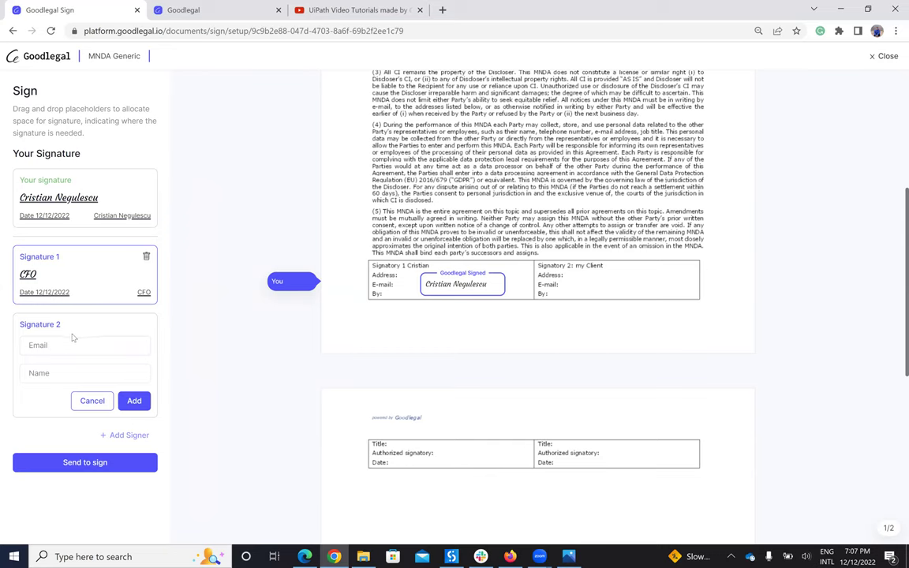
pyautogui.click(63, 347)
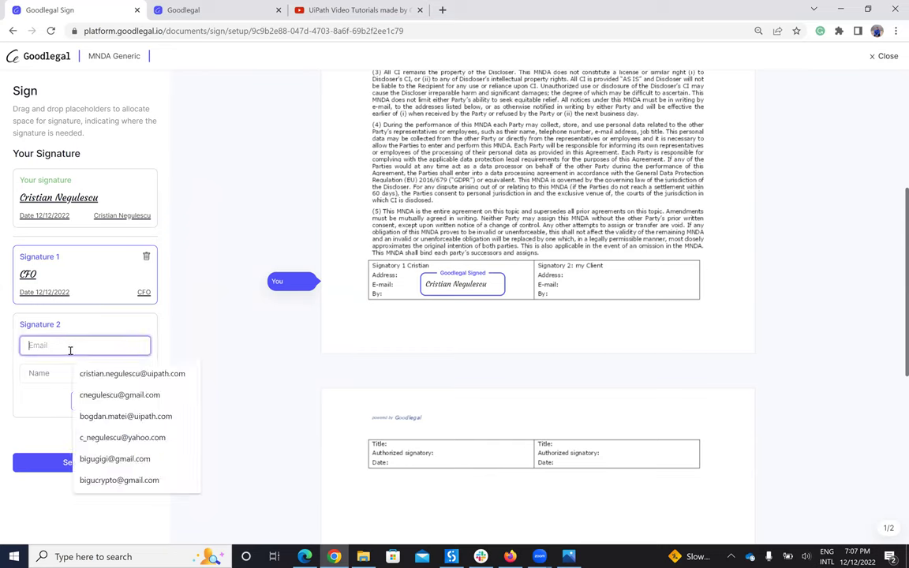
pyautogui.press('Down')
pyautogui.press('Down')
pyautogui.press('Down')
pyautogui.press('Down')
pyautogui.press('Return')
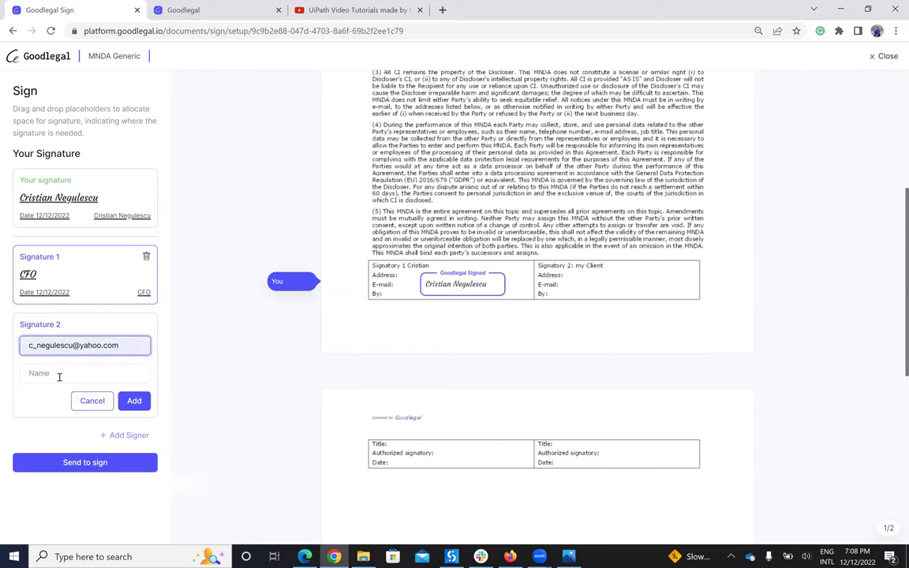
pyautogui.click(59, 374)
pyautogui.write('CLeint')
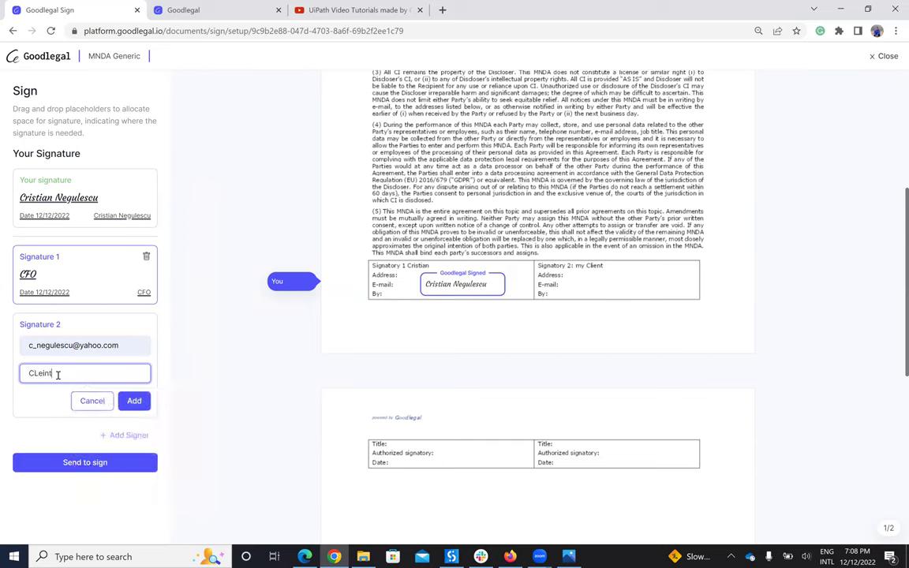
pyautogui.press('BackSpace')
pyautogui.press('BackSpace')
pyautogui.write('lient')
pyautogui.click(134, 401)
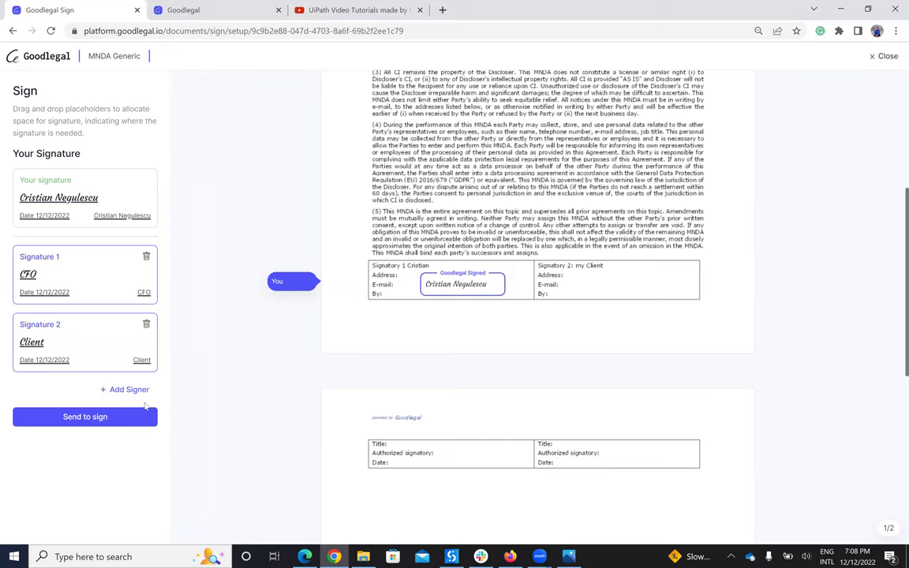
# Step: Place the CFO signature below the Signatory 1 cell and the Client signature in the Signatory 2 cell, and send the document for signing
pyautogui.moveTo(67, 280)
pyautogui.mouseDown()
pyautogui.moveTo(49, 237)
pyautogui.moveTo(568, 284)
pyautogui.moveTo(572, 272)
pyautogui.moveTo(585, 286)
pyautogui.moveTo(455, 316)
pyautogui.mouseUp()
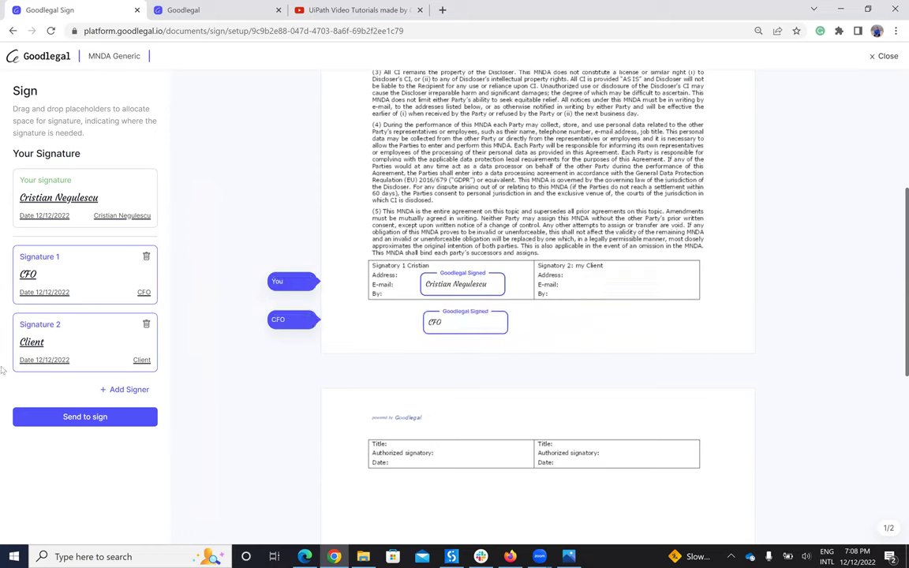
pyautogui.moveTo(64, 345)
pyautogui.mouseDown()
pyautogui.moveTo(568, 252)
pyautogui.moveTo(553, 254)
pyautogui.moveTo(580, 278)
pyautogui.mouseUp()
pyautogui.click(60, 425)
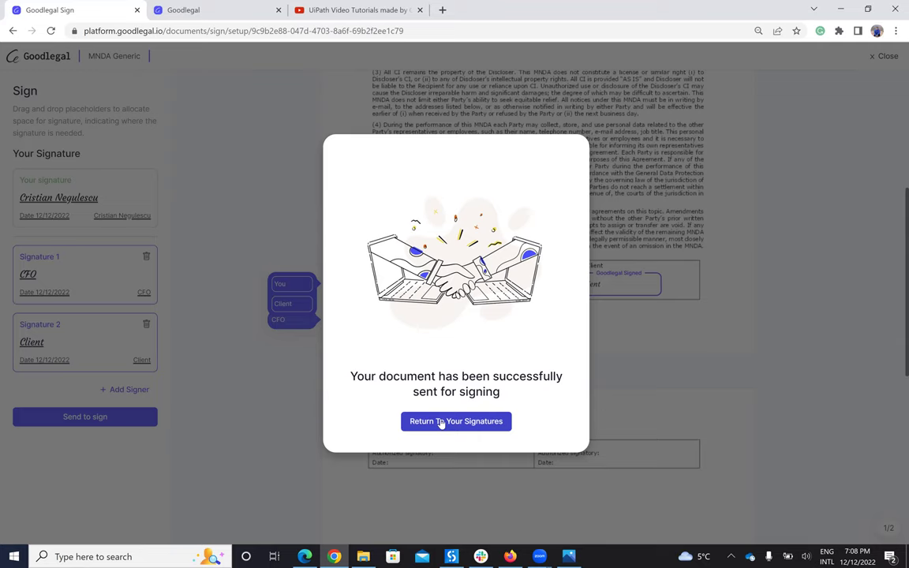
pyautogui.click(442, 422)
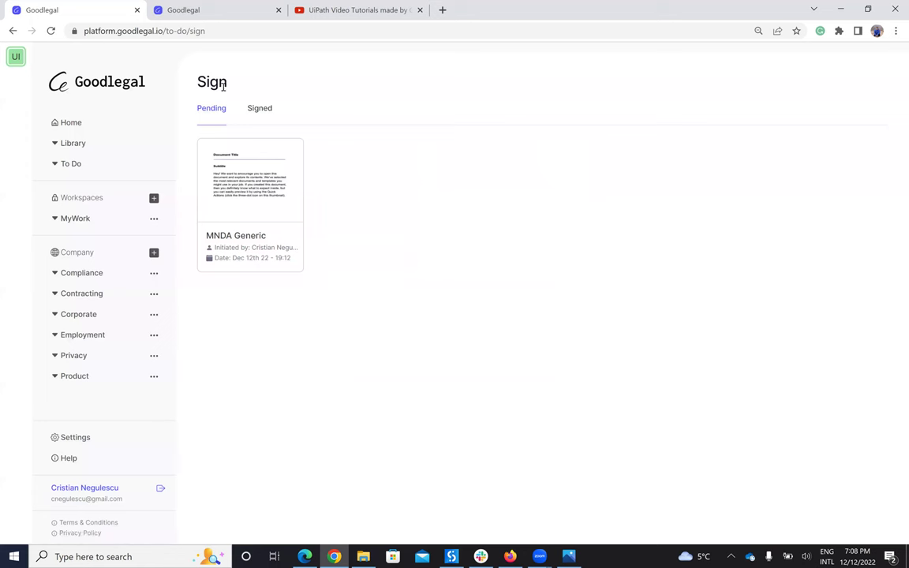
# Step: Open the pending MNDA Generic document and sign it at your own signature placeholder
pyautogui.click(250, 182)
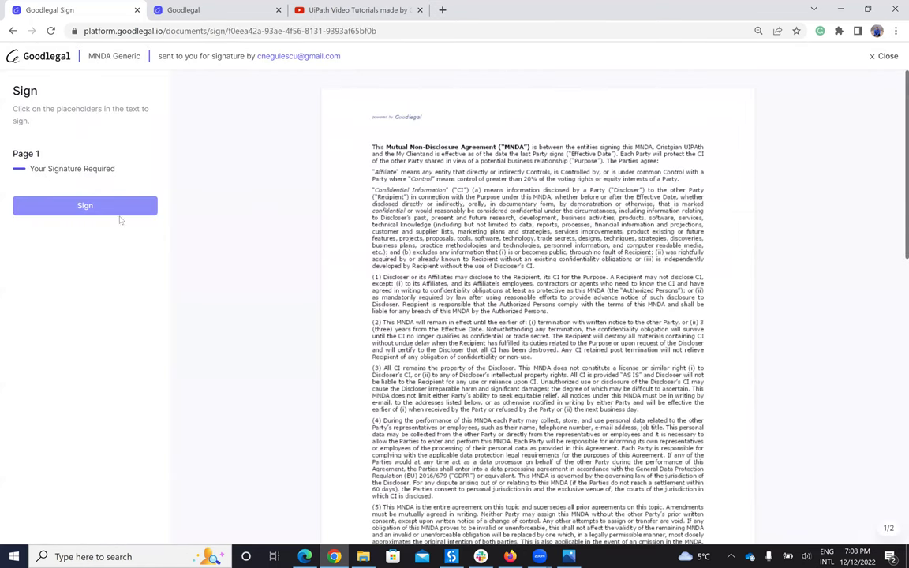
pyautogui.scroll(-3, 450, 272)
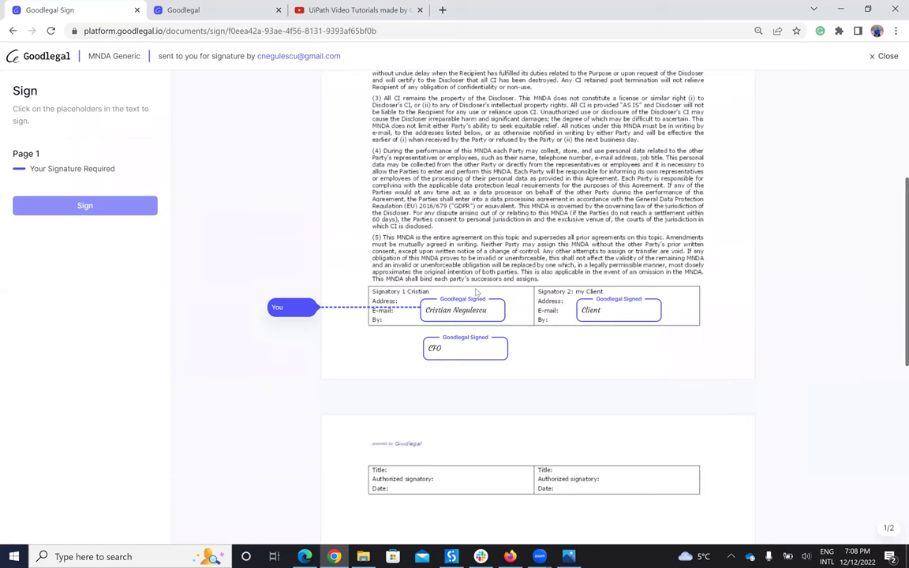
pyautogui.click(65, 205)
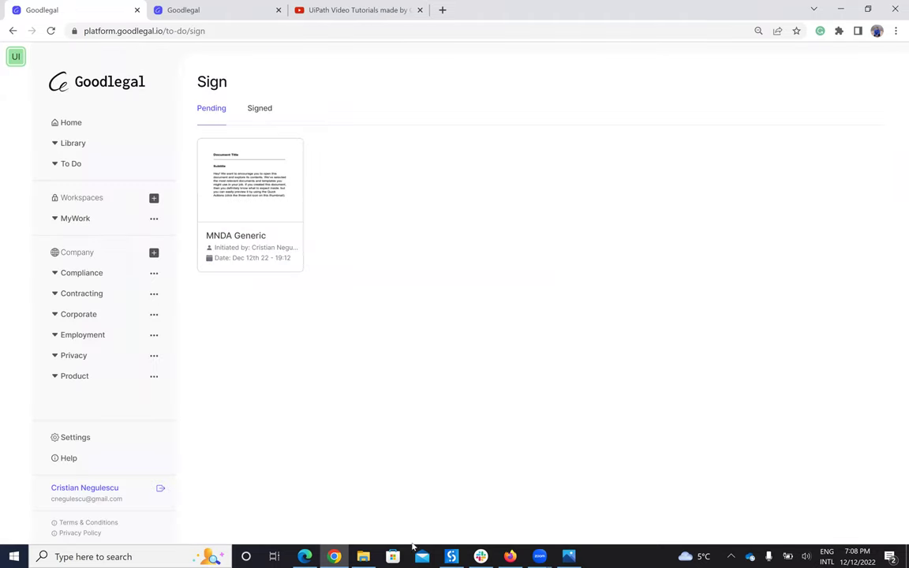
# Step: Switch to the coworker's Goodlegal account in Firefox, reload it and open the list of documents to sign
pyautogui.click(509, 556)
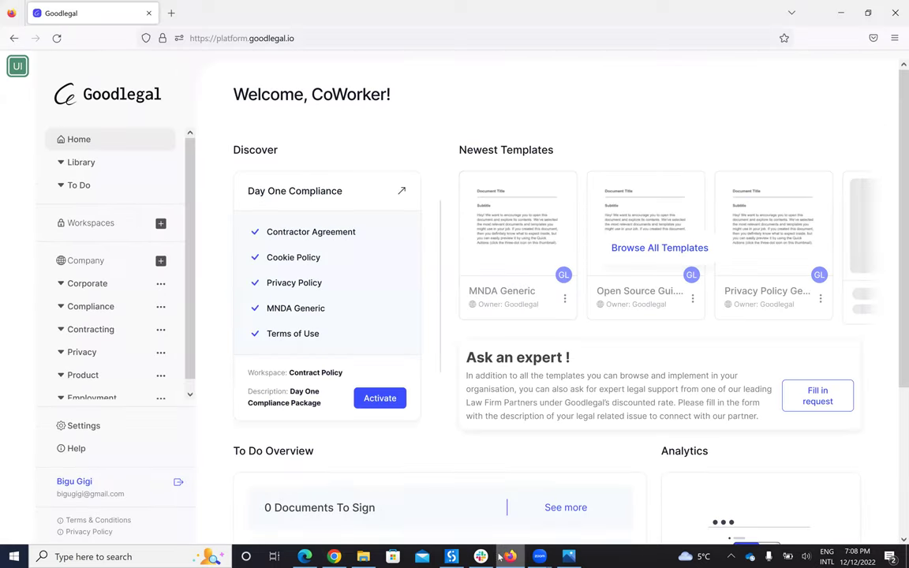
pyautogui.click(57, 38)
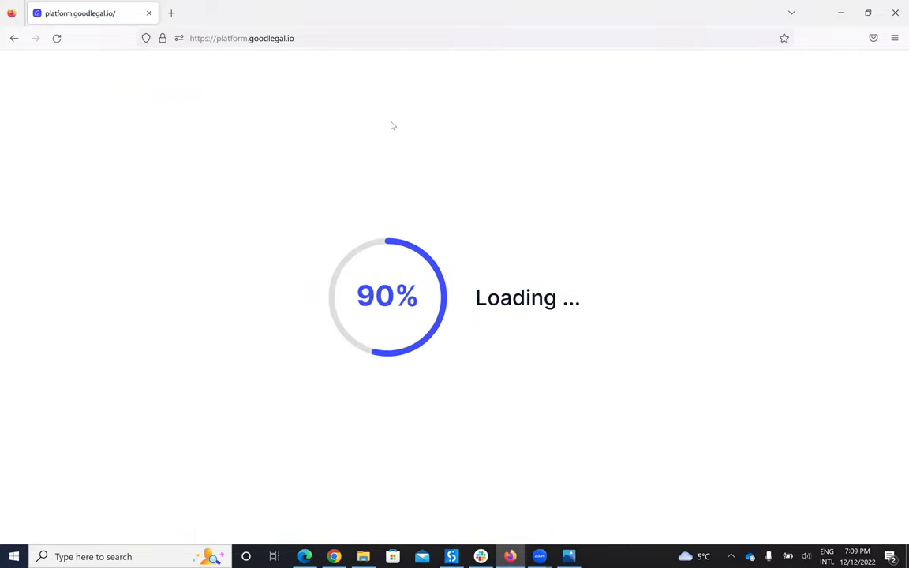
pyautogui.scroll(-2, 324, 249)
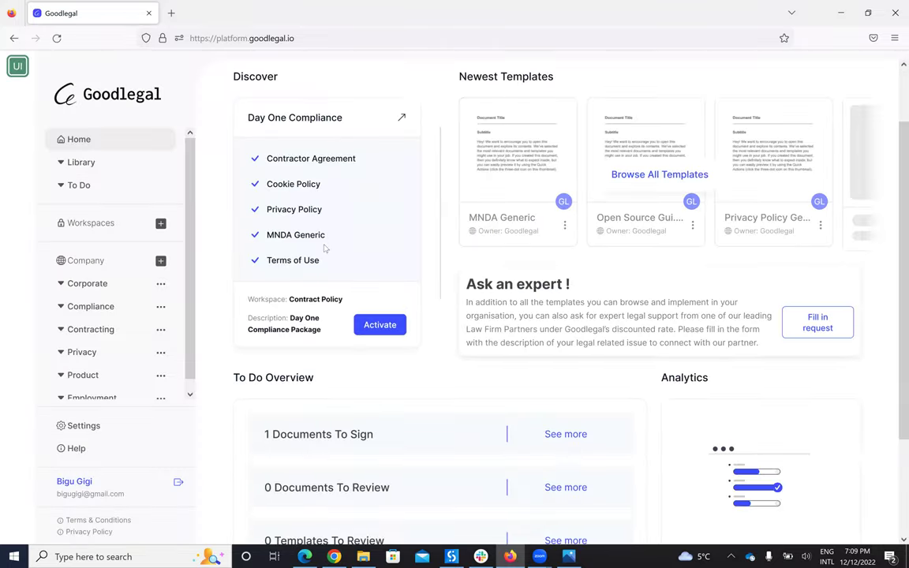
pyautogui.scroll(-2, 237, 378)
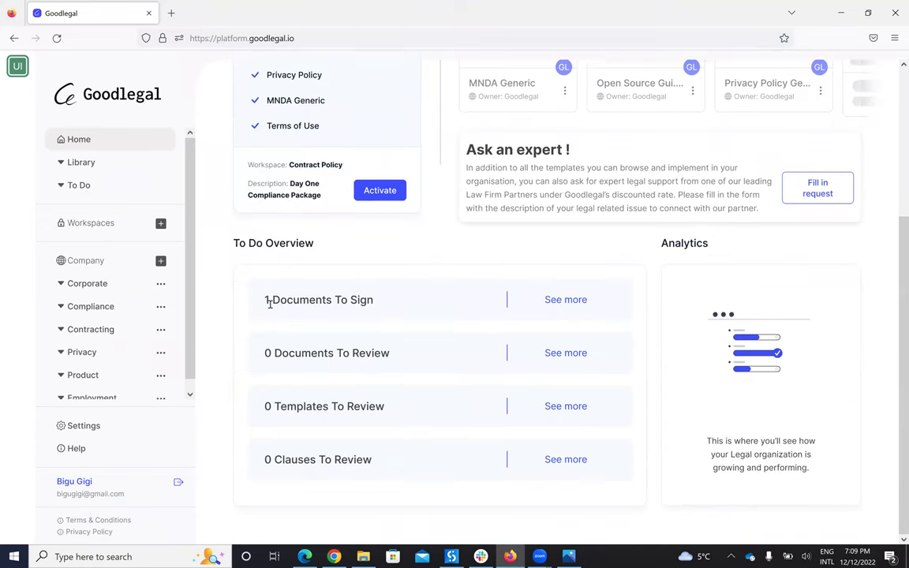
pyautogui.click(575, 301)
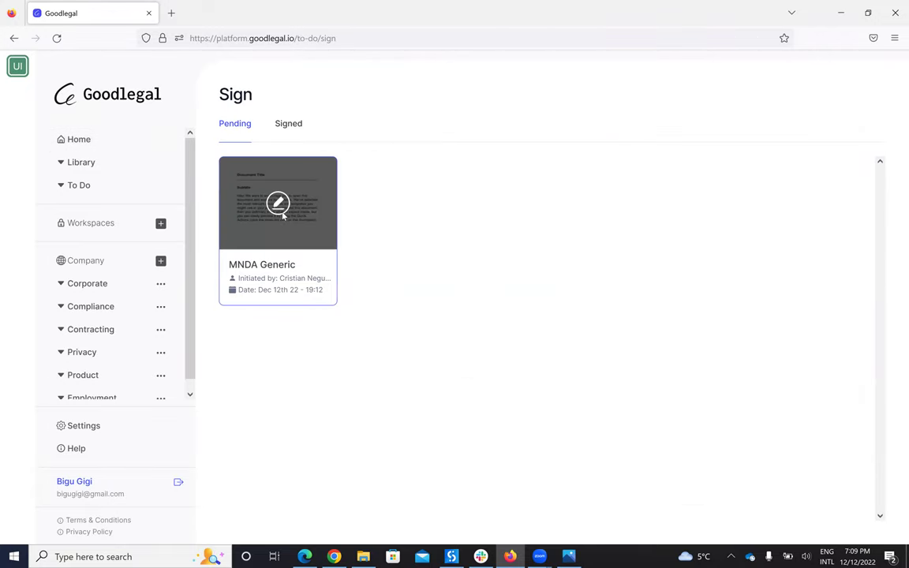
# Step: Open the pending MNDA Generic document, sign it as the CFO and return to the signatures list
pyautogui.click(278, 203)
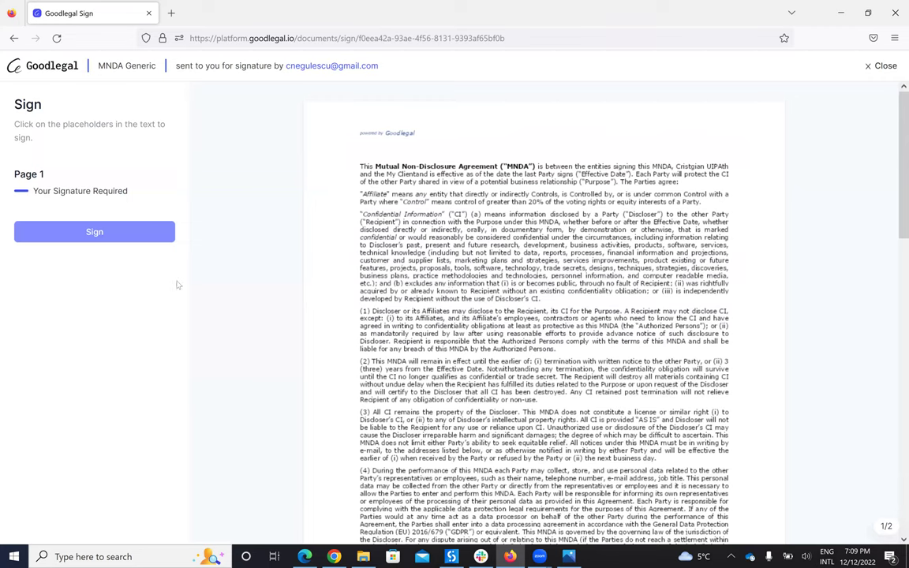
pyautogui.click(105, 235)
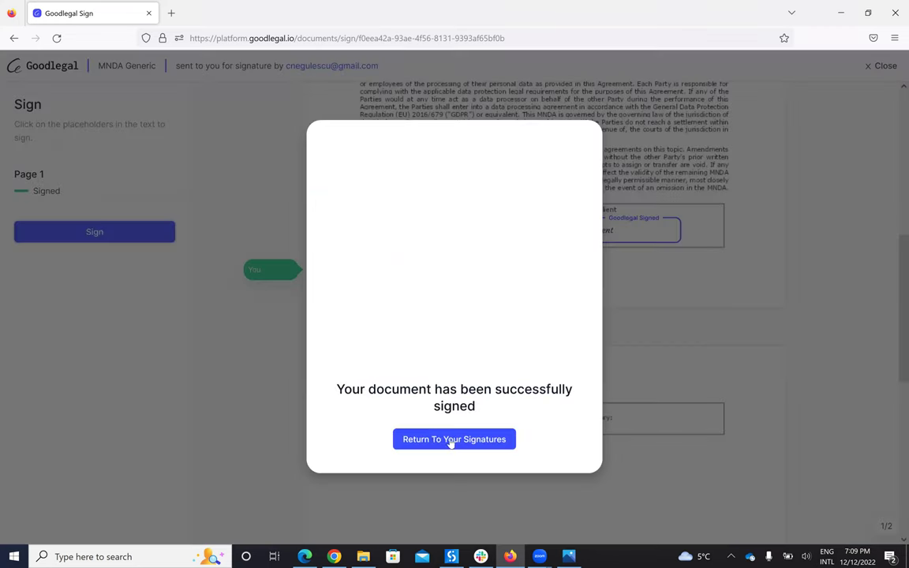
pyautogui.click(472, 439)
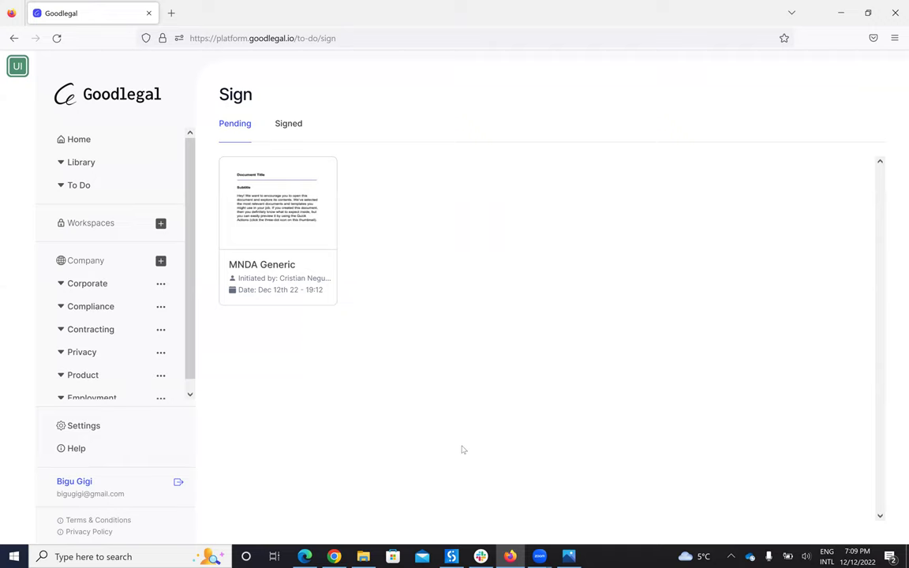
# Step: Switch to the client's Goodlegal account in Edge, reload it and open the list of documents to sign
pyautogui.click(306, 556)
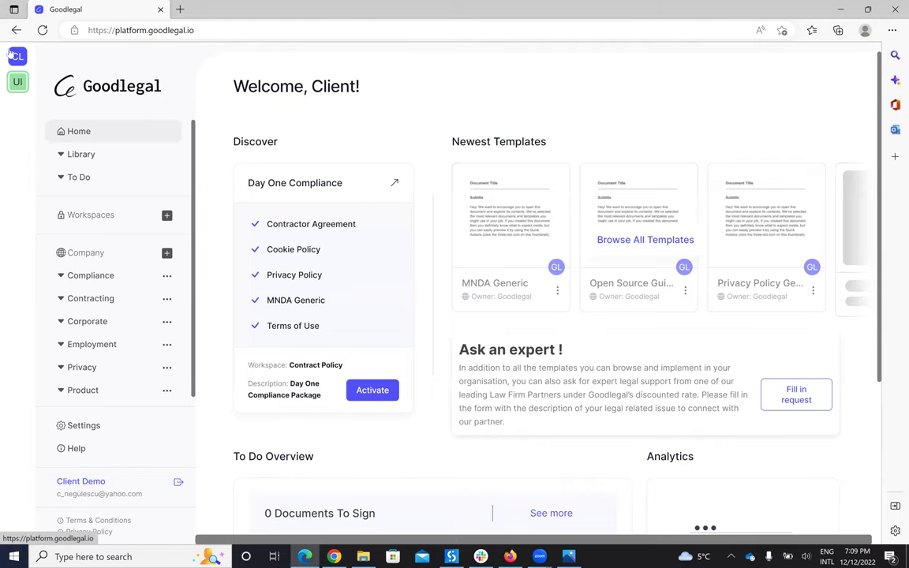
pyautogui.click(43, 30)
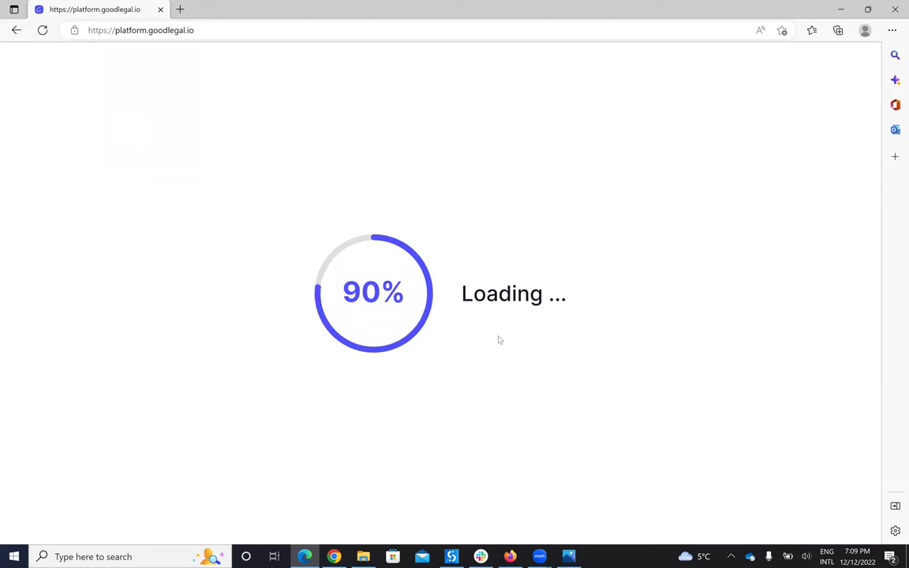
pyautogui.scroll(-1, 369, 304)
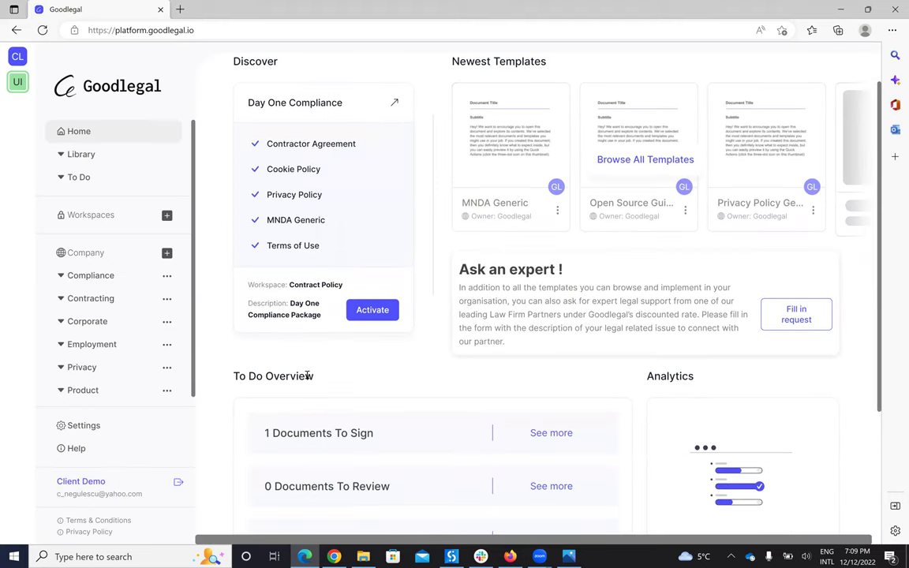
pyautogui.scroll(-1, 553, 370)
pyautogui.click(552, 368)
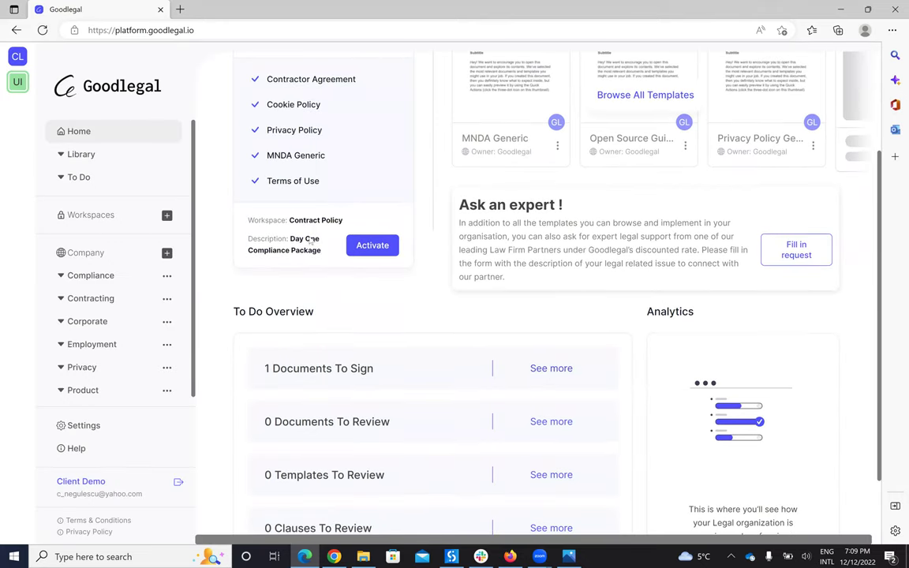
# Step: Open the pending MNDA Generic document, sign it at the Client placeholder and return to the signatures list
pyautogui.click(283, 205)
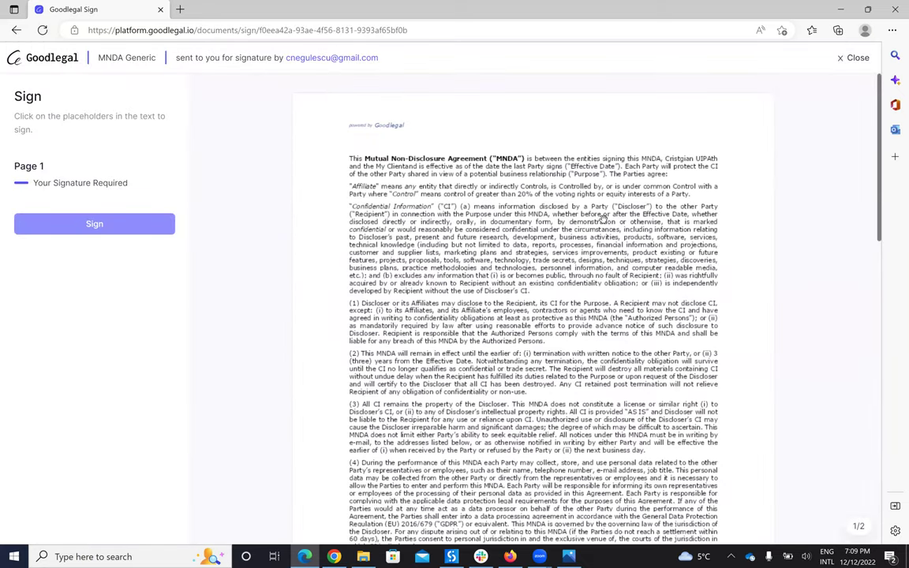
pyautogui.click(71, 183)
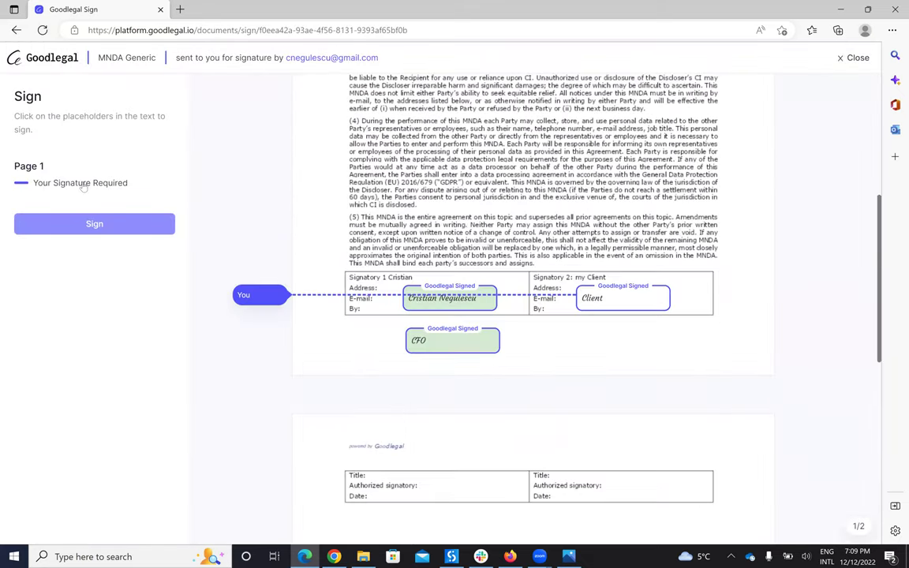
pyautogui.click(587, 299)
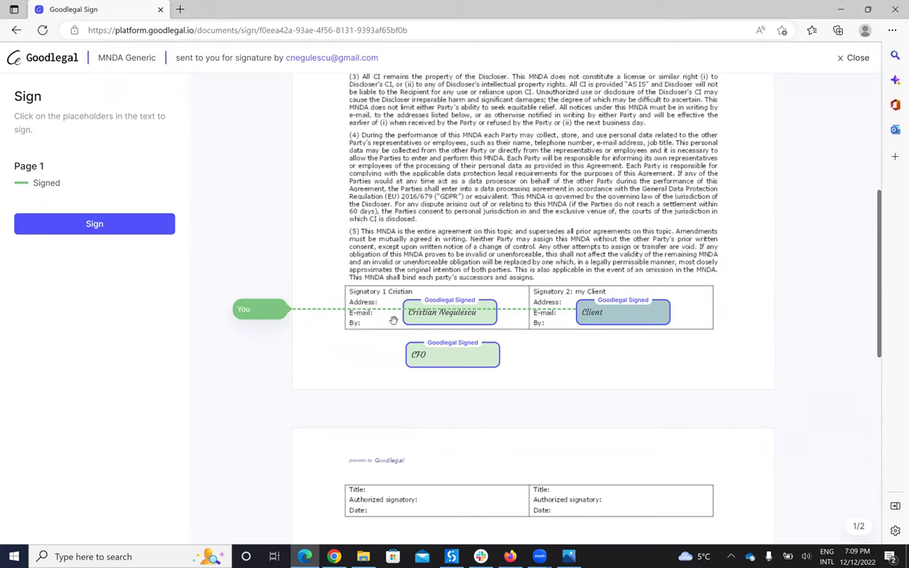
pyautogui.click(91, 224)
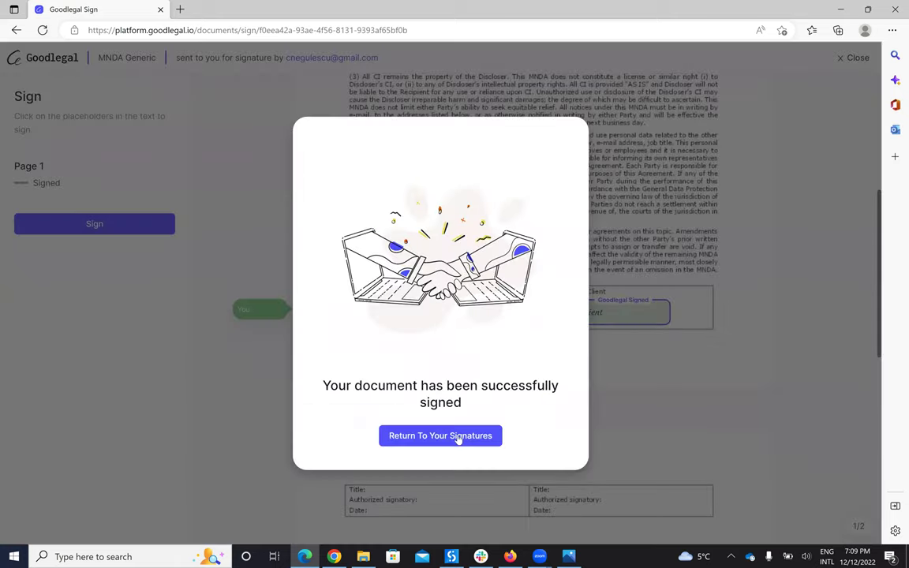
pyautogui.click(455, 436)
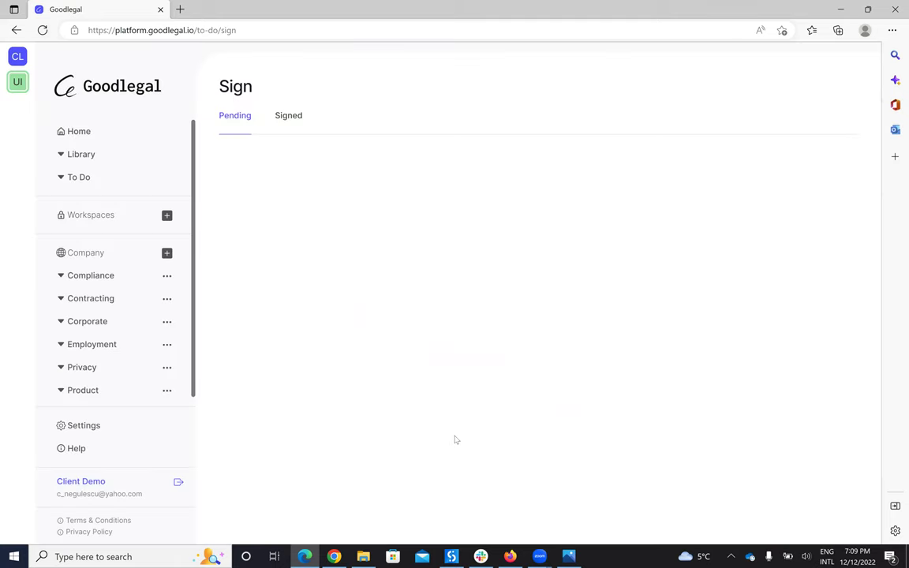
# Step: Open a preview of the MNDA Generic document from the client's signed documents
pyautogui.click(284, 117)
pyautogui.moveTo(299, 228)
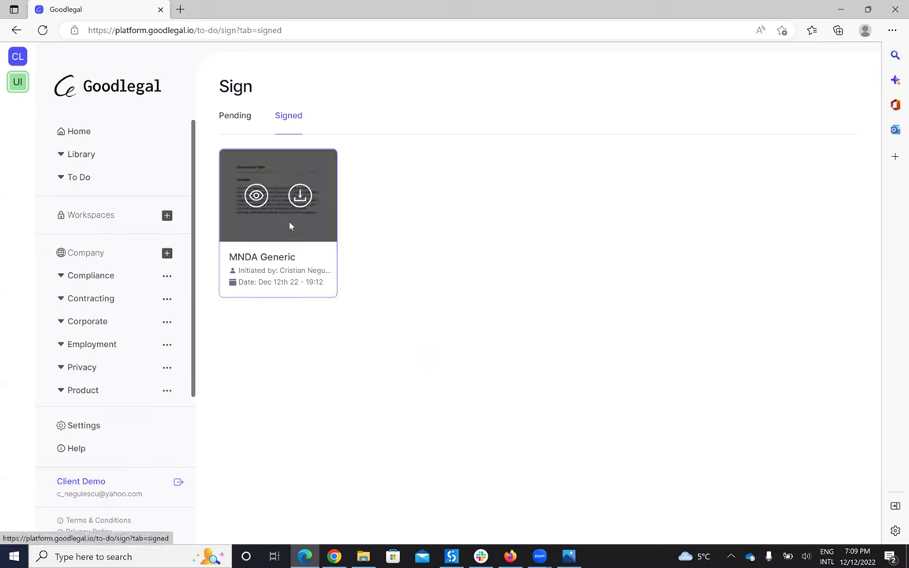
pyautogui.click(256, 194)
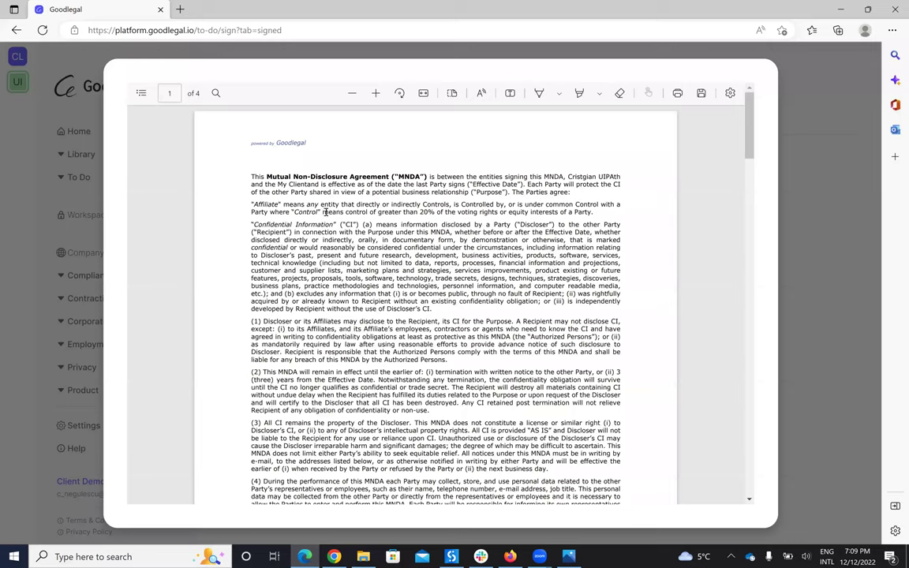
# Step: Read through the signed MNDA Generic preview down to the signature log and last page, and close the preview
pyautogui.scroll(-10, 456, 278)
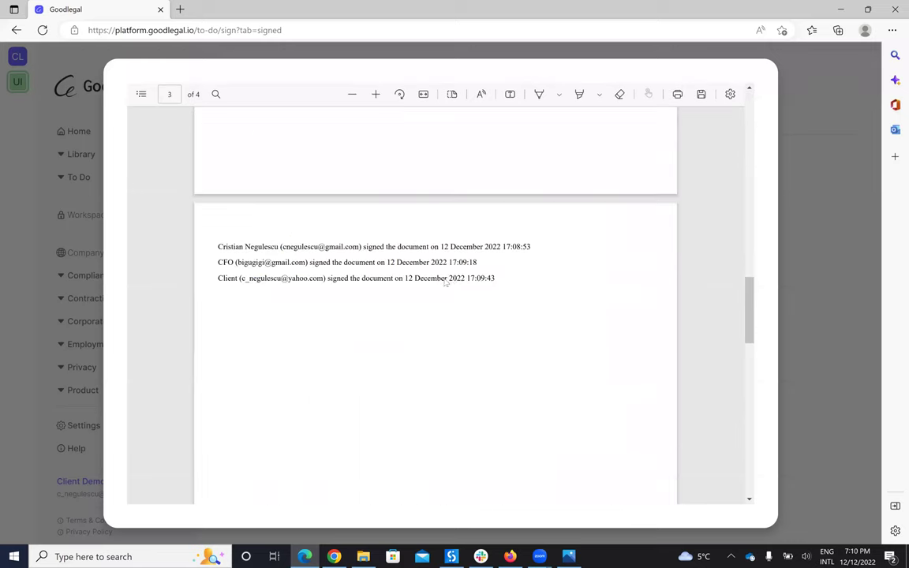
pyautogui.scroll(2, 278, 189)
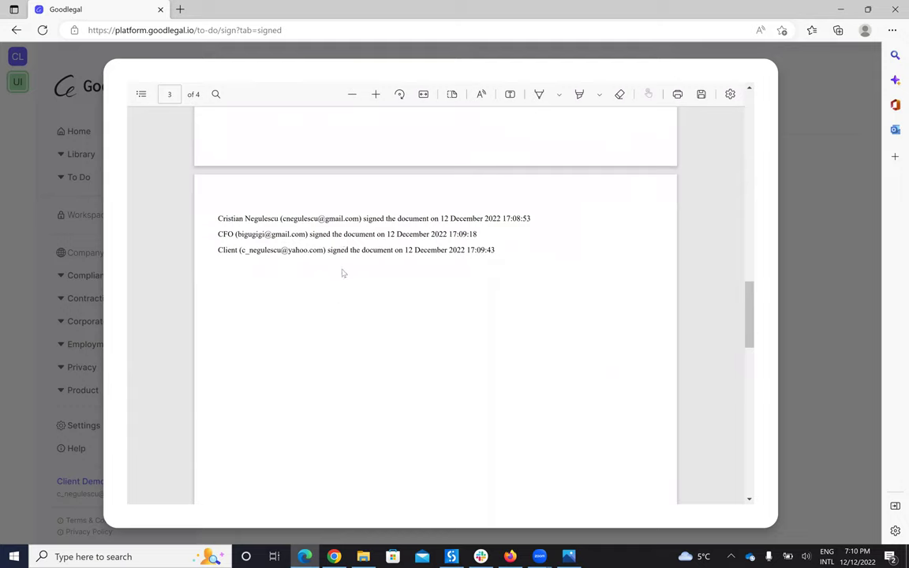
pyautogui.scroll(-5, 330, 311)
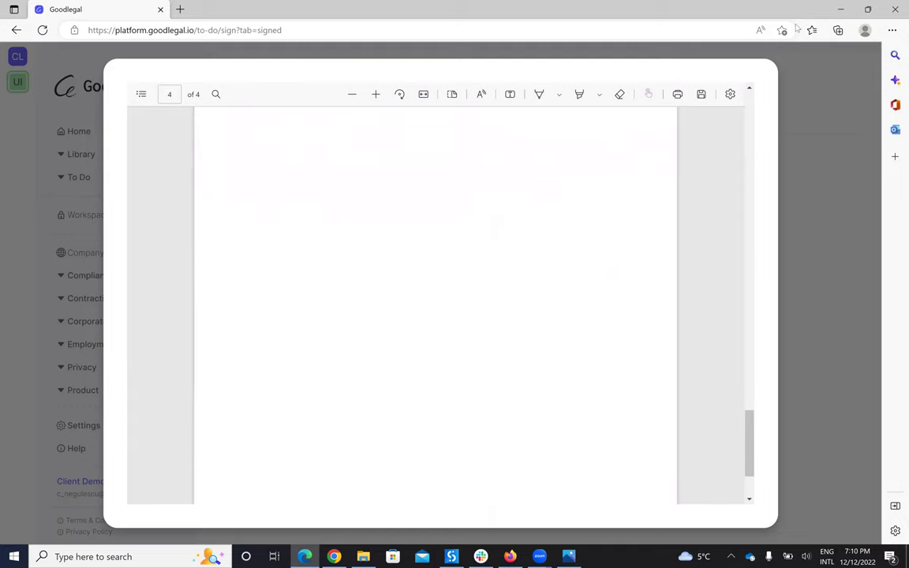
pyautogui.click(816, 186)
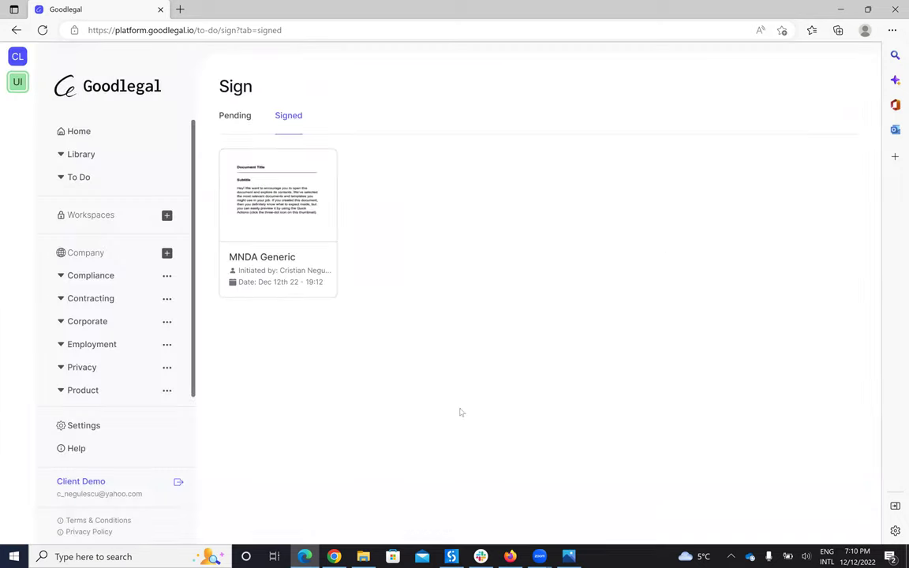
# Step: Switch to the lawyer's Goodlegal account in Chrome and open MyFirstFolder in the MyWork workspace
pyautogui.click(335, 557)
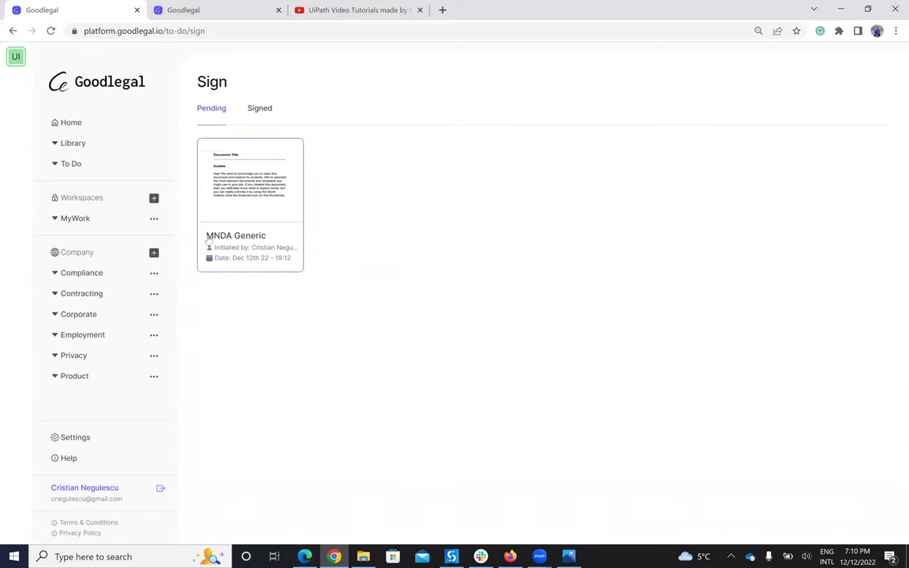
pyautogui.click(54, 221)
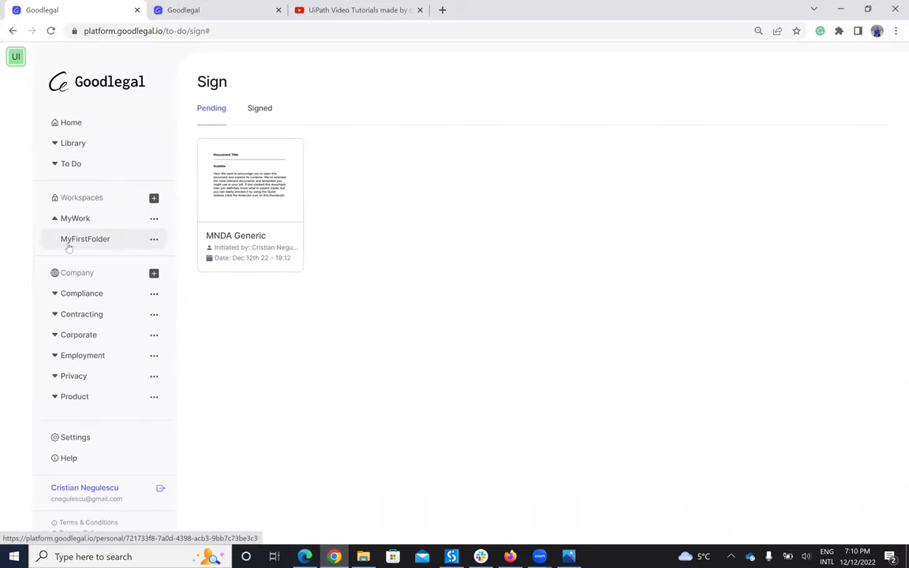
pyautogui.click(66, 239)
# Step: Expand the Library and To Do sections and show the signed documents in the Sign area
pyautogui.click(61, 145)
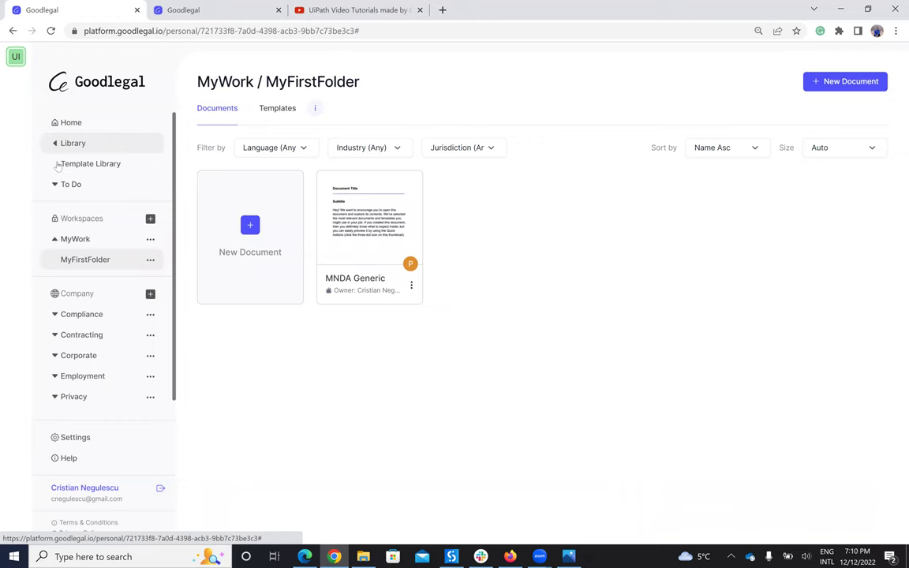
pyautogui.click(54, 205)
pyautogui.click(96, 232)
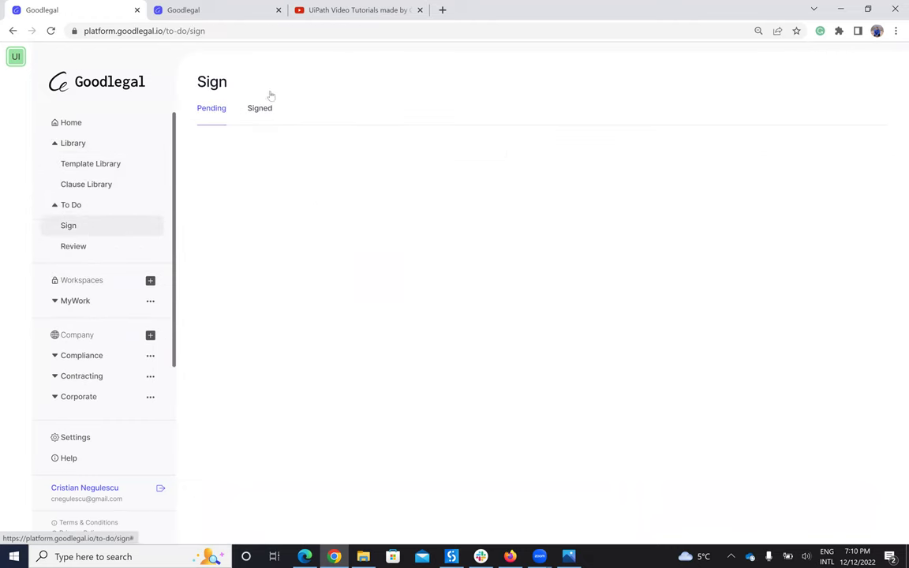
pyautogui.click(258, 109)
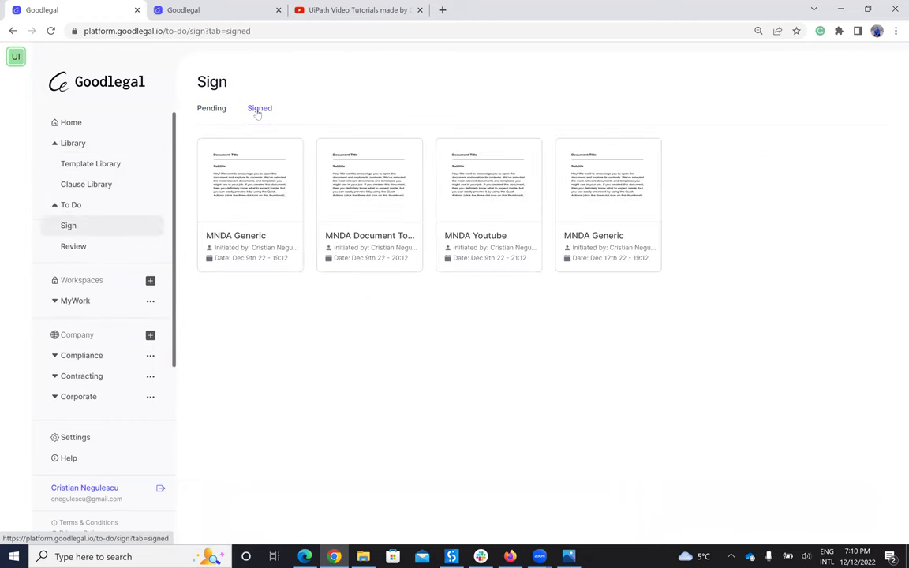
# Step: Preview the signed MNDA Generic document dated Dec 12th 22, check its signatures and signatory table, and close the preview
pyautogui.moveTo(412, 203)
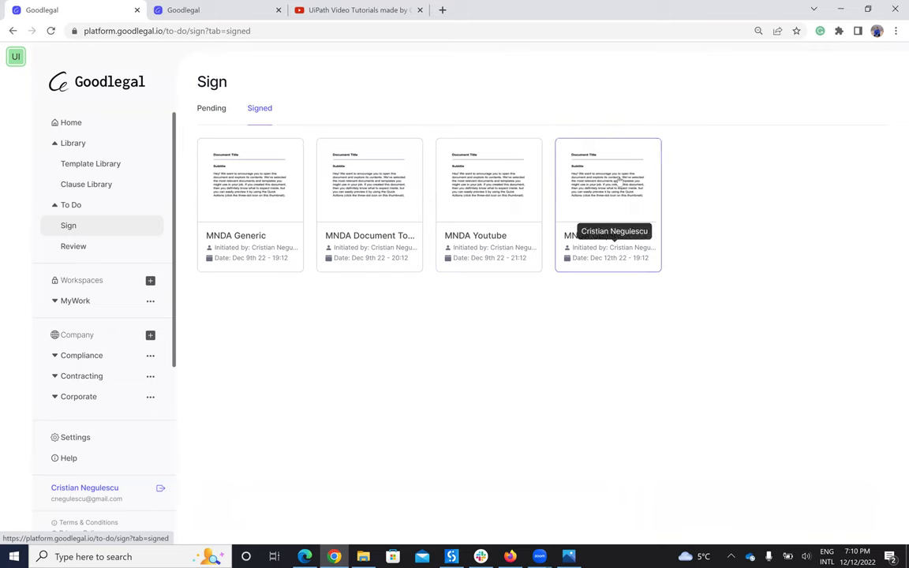
pyautogui.moveTo(570, 175)
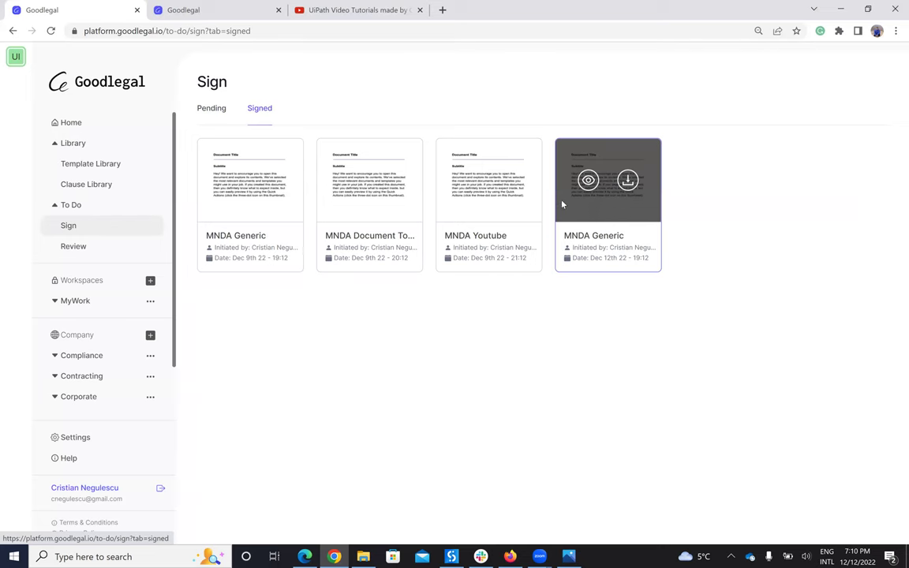
pyautogui.click(588, 180)
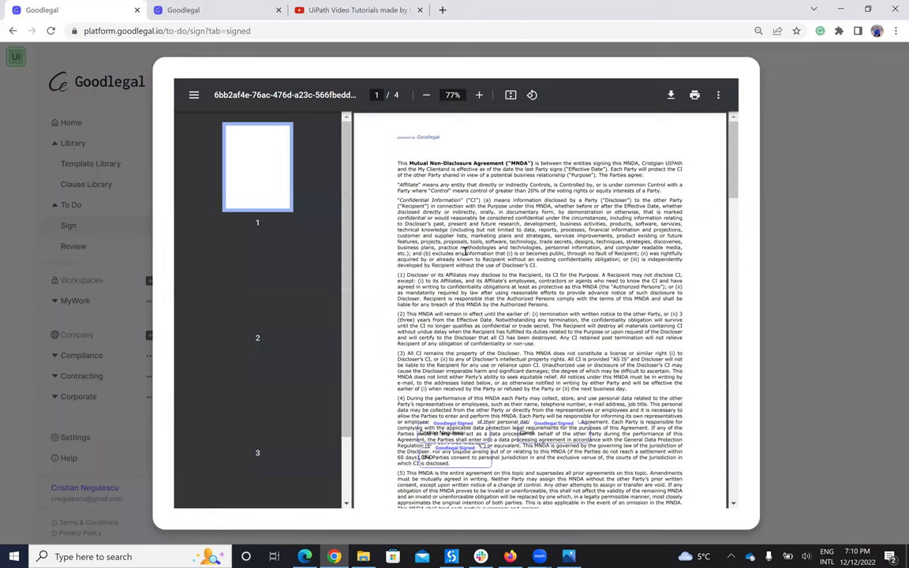
pyautogui.scroll(-2, 421, 251)
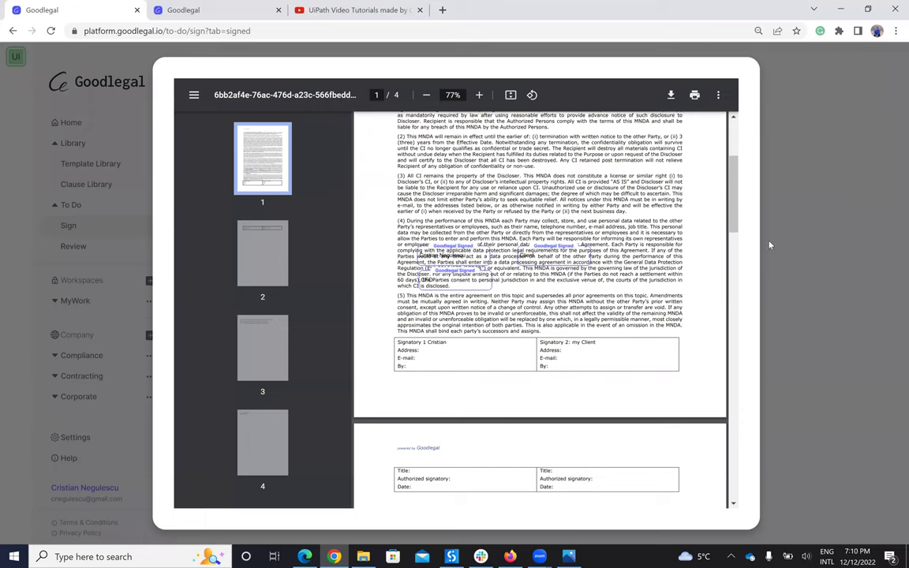
pyautogui.press('Escape')
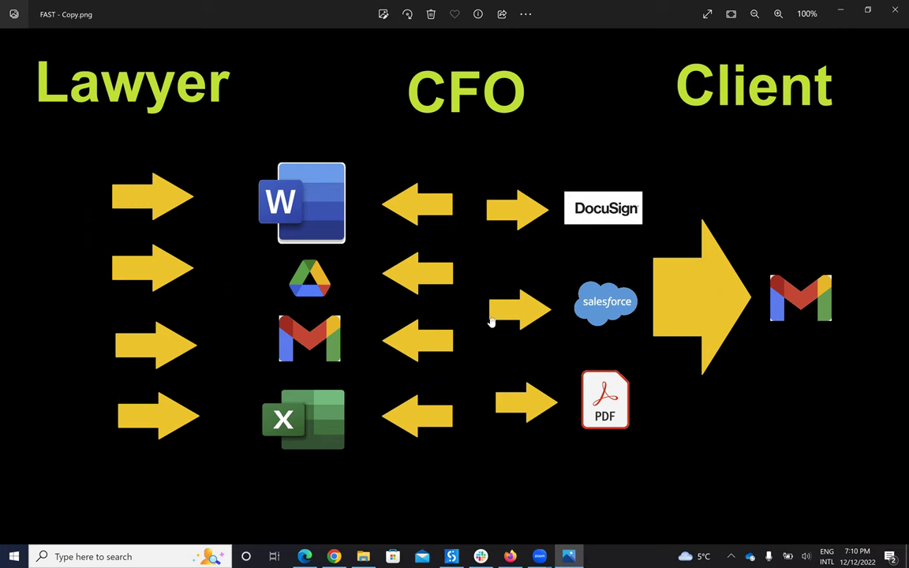
# Step: Minimize the FAST - Copy.png diagram, show the goodlegal.io home page and return to the signed documents list
pyautogui.click(840, 11)
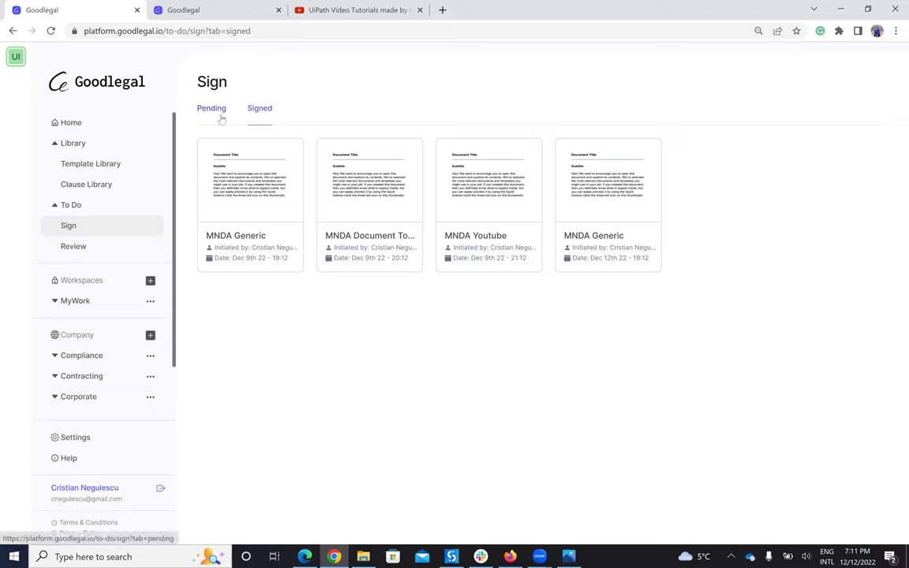
pyautogui.moveTo(213, 148)
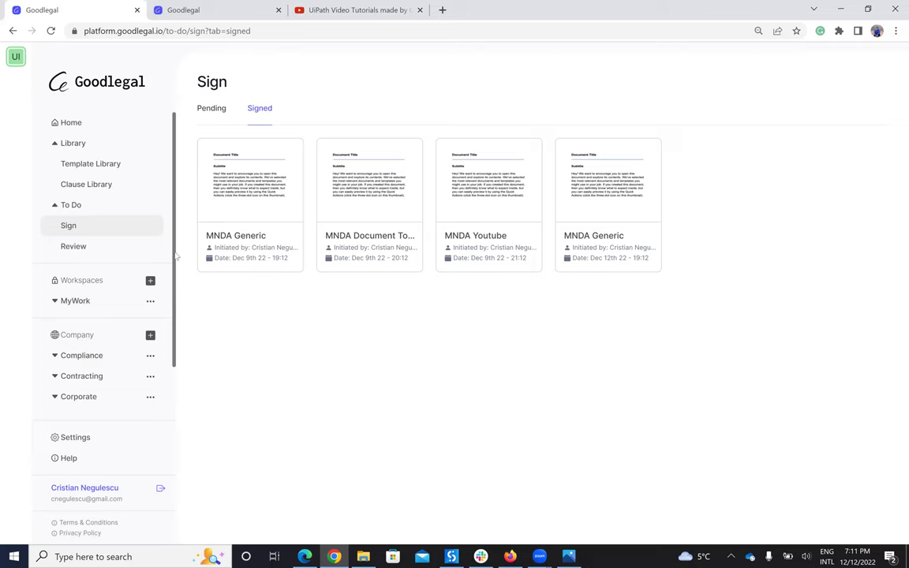
pyautogui.moveTo(607, 171)
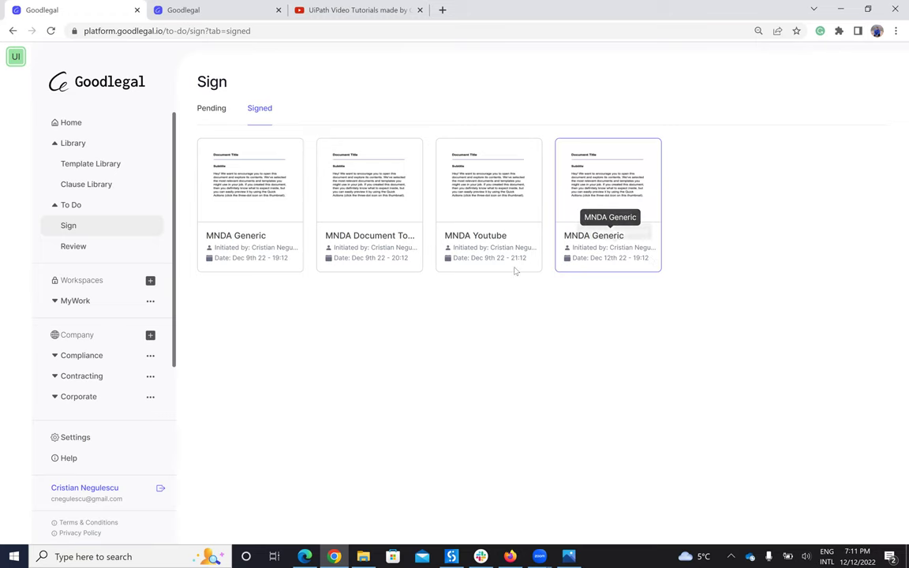
pyautogui.click(197, 7)
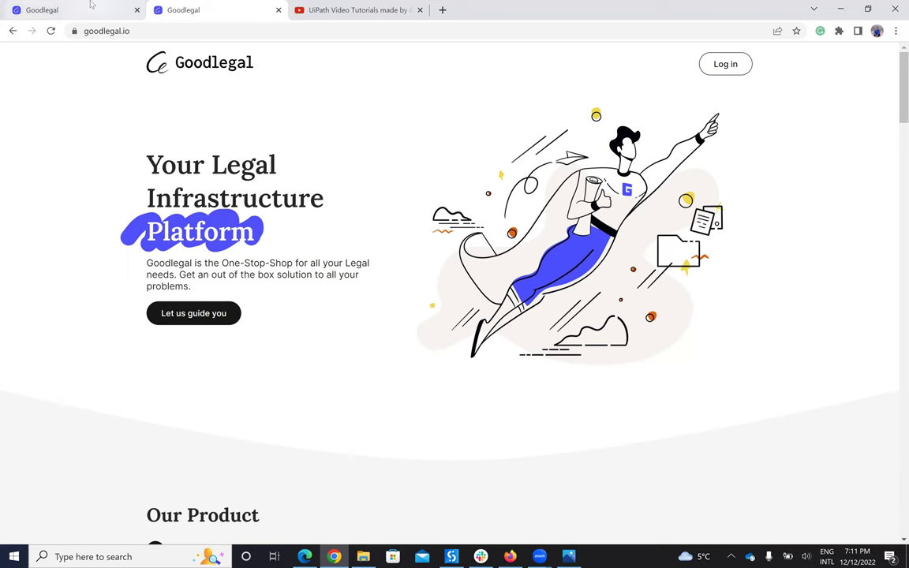
pyautogui.click(91, 6)
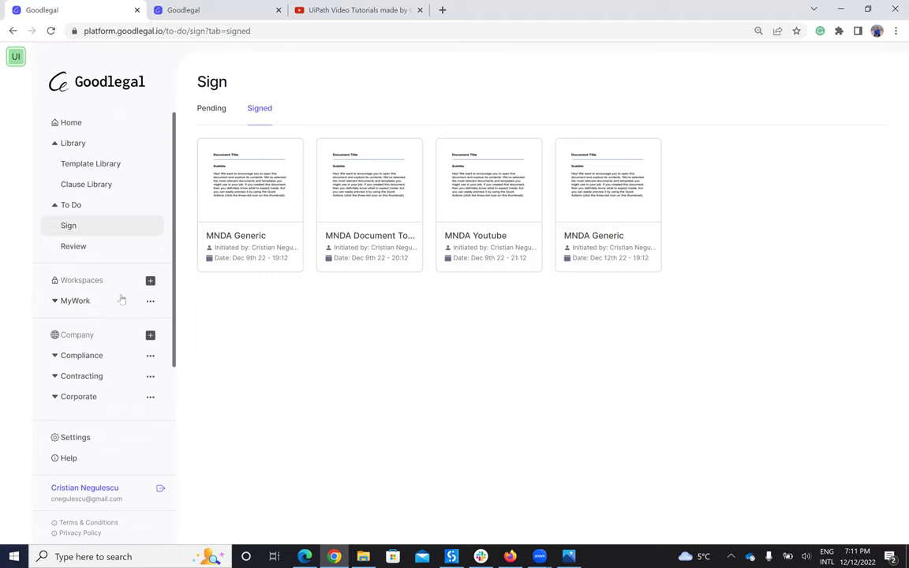
# Step: Open the Template Library's Marketplace and browse its available templates
pyautogui.click(103, 171)
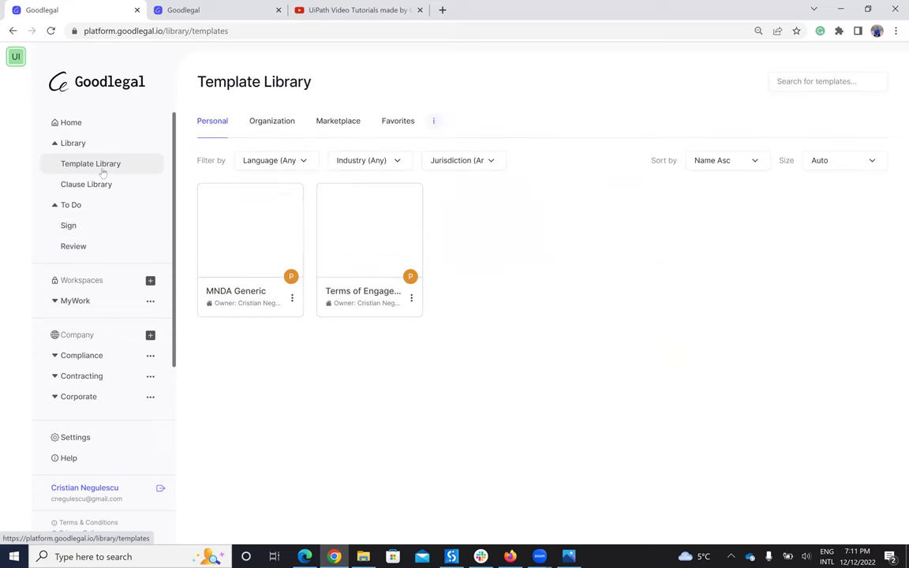
pyautogui.click(336, 120)
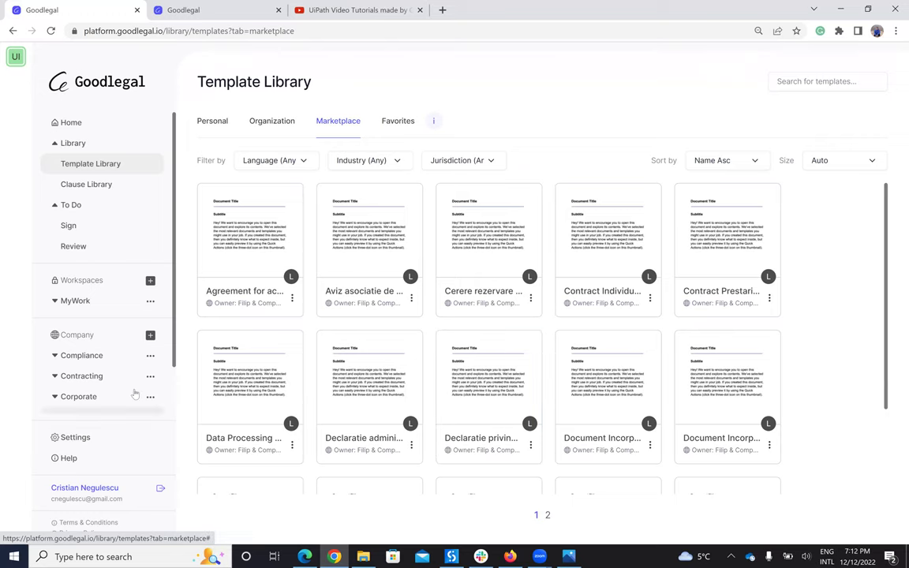
pyautogui.scroll(-1, 260, 363)
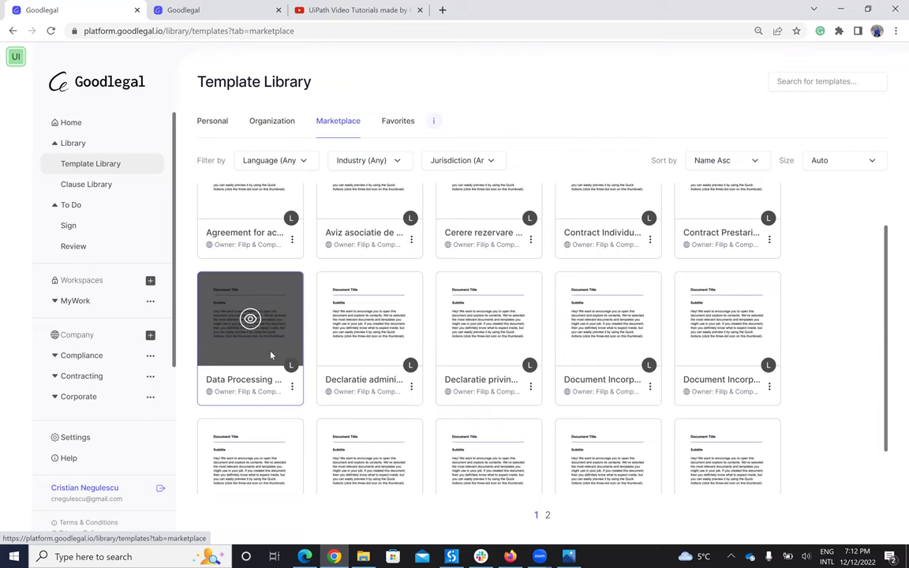
pyautogui.scroll(-1, 271, 356)
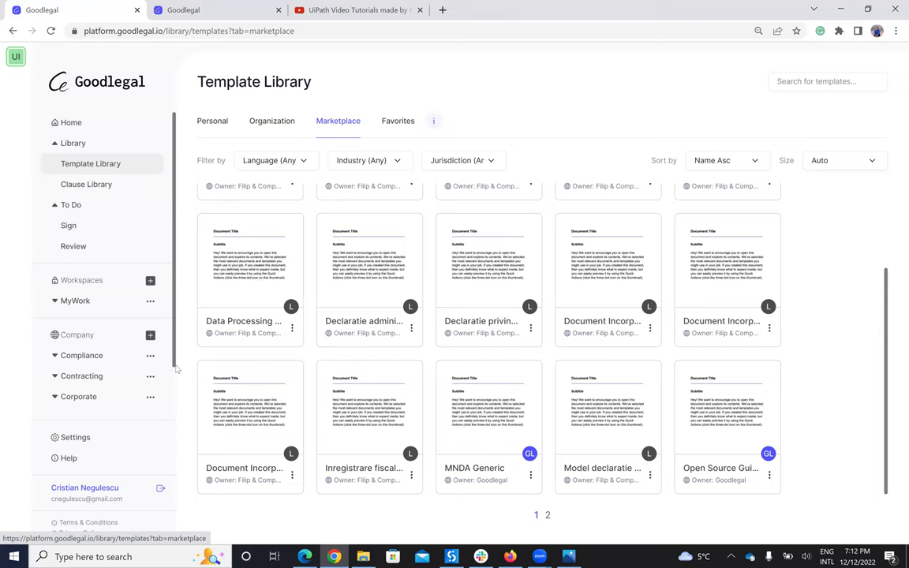
# Step: Show the goodlegal.io home page again and switch to the UiPath Video Tutorials channel's videos on YouTube
pyautogui.click(172, 8)
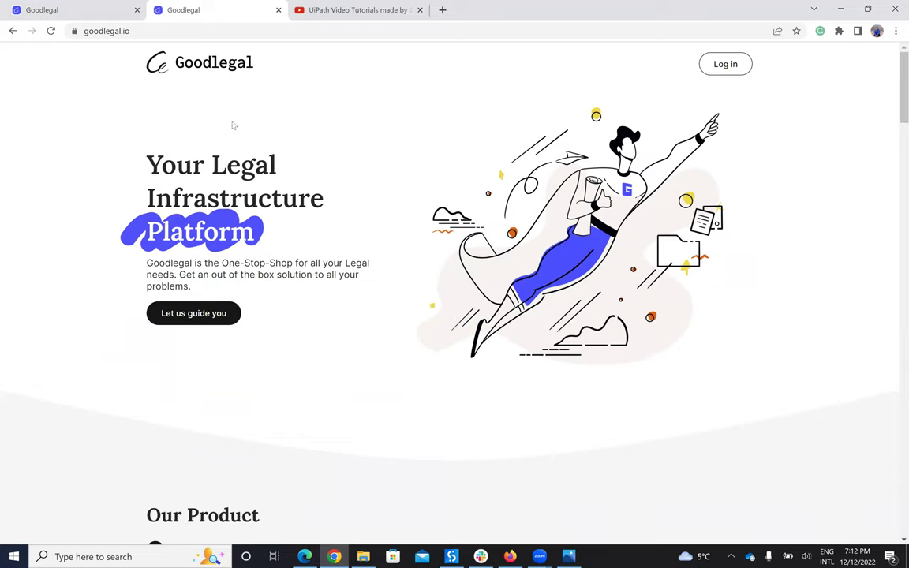
pyautogui.click(333, 11)
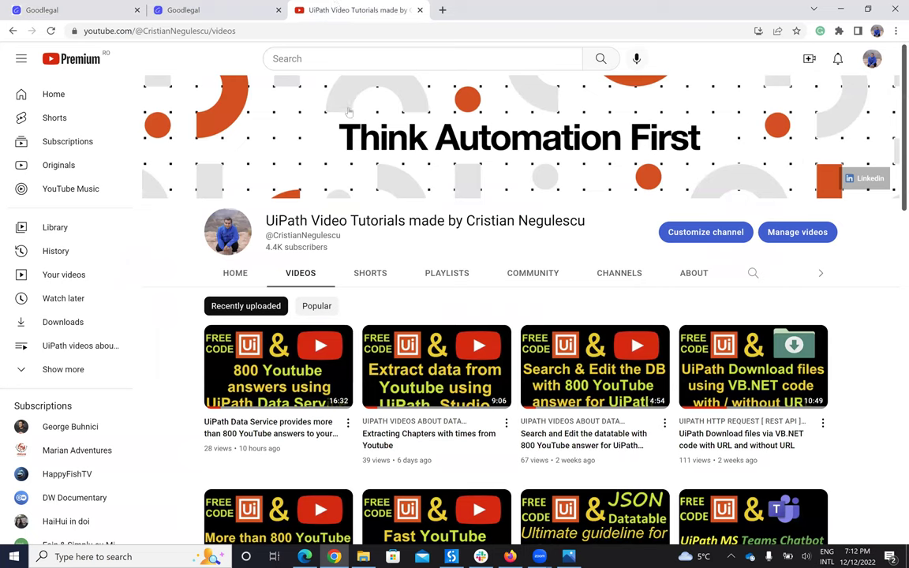